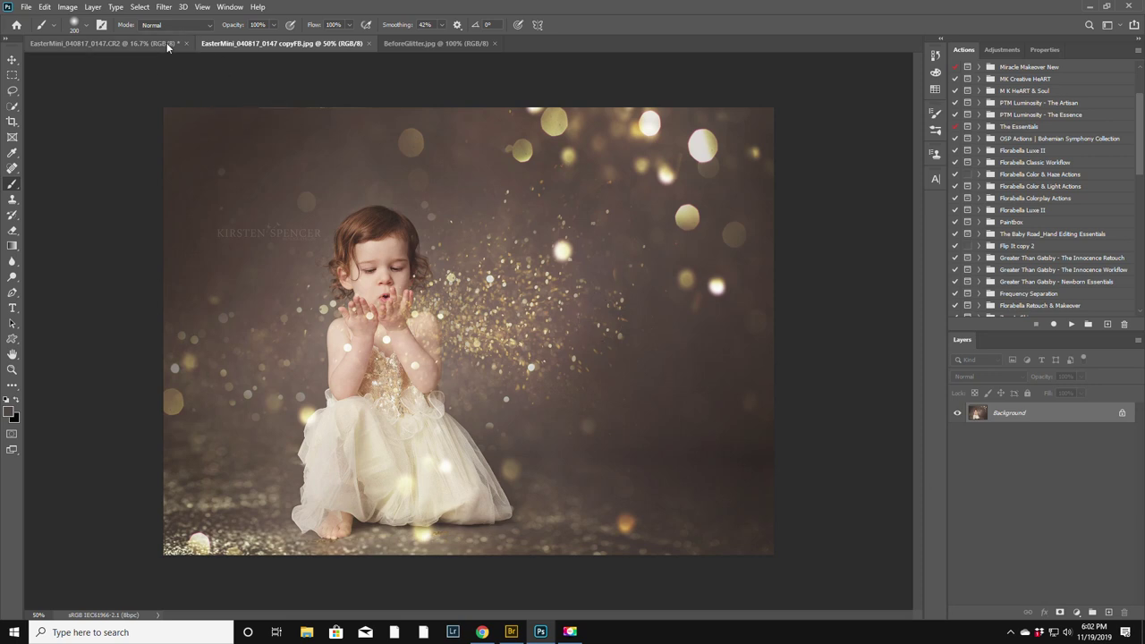
Show the Timeline panel from the Window menu and create a video timeline from the photo.
click(230, 8)
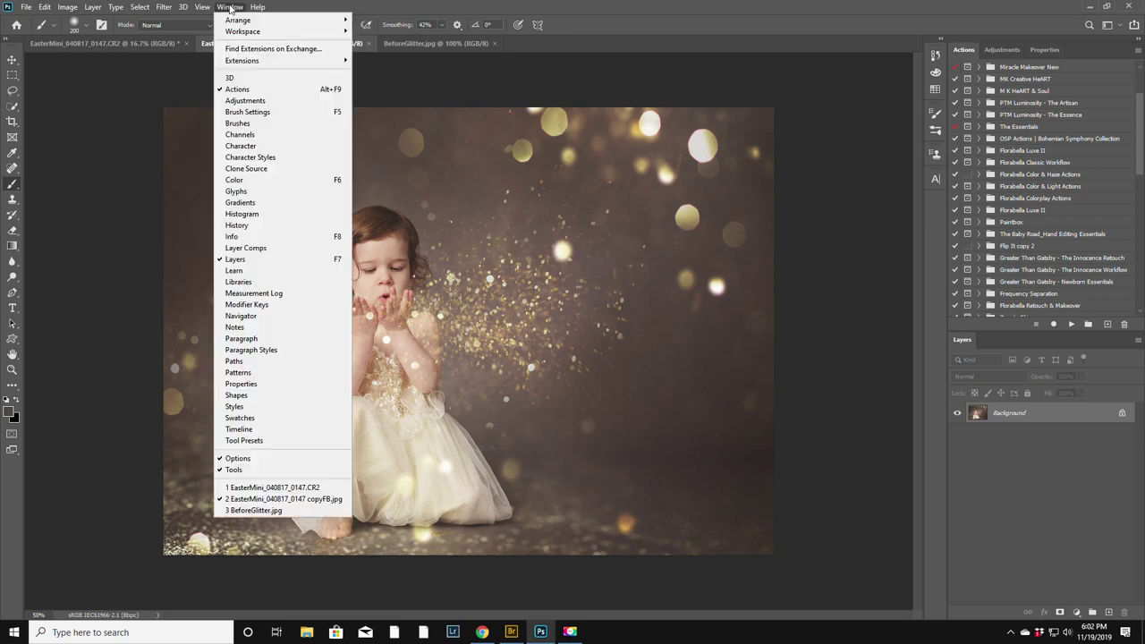
click(238, 430)
click(461, 547)
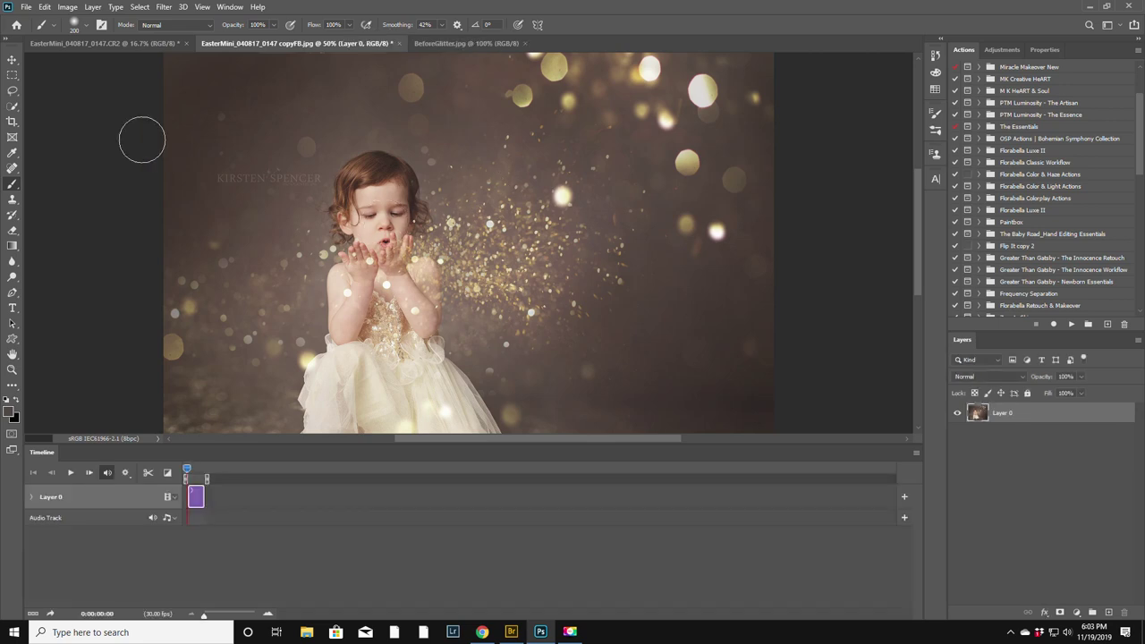
Undo the stray brush stroke and start File > Place Linked, browsing to the Elements (J:) drive.
mouse_move(232, 175)
mouse_down()
mouse_move(292, 185)
mouse_move(220, 185)
mouse_up()
key(ctrl+z)
click(27, 7)
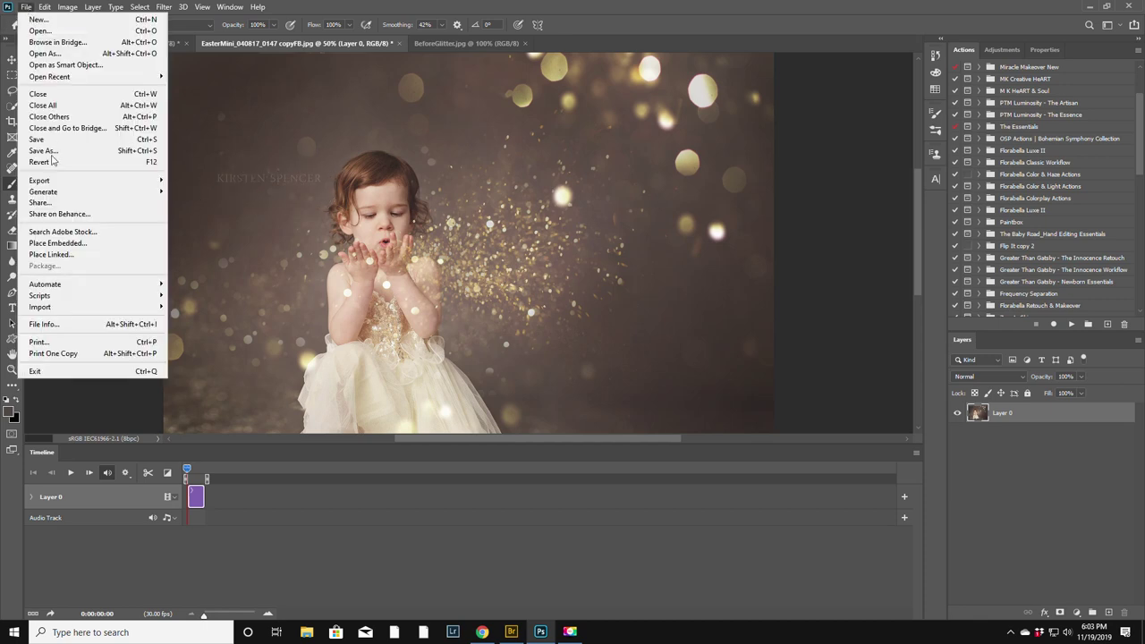
click(57, 255)
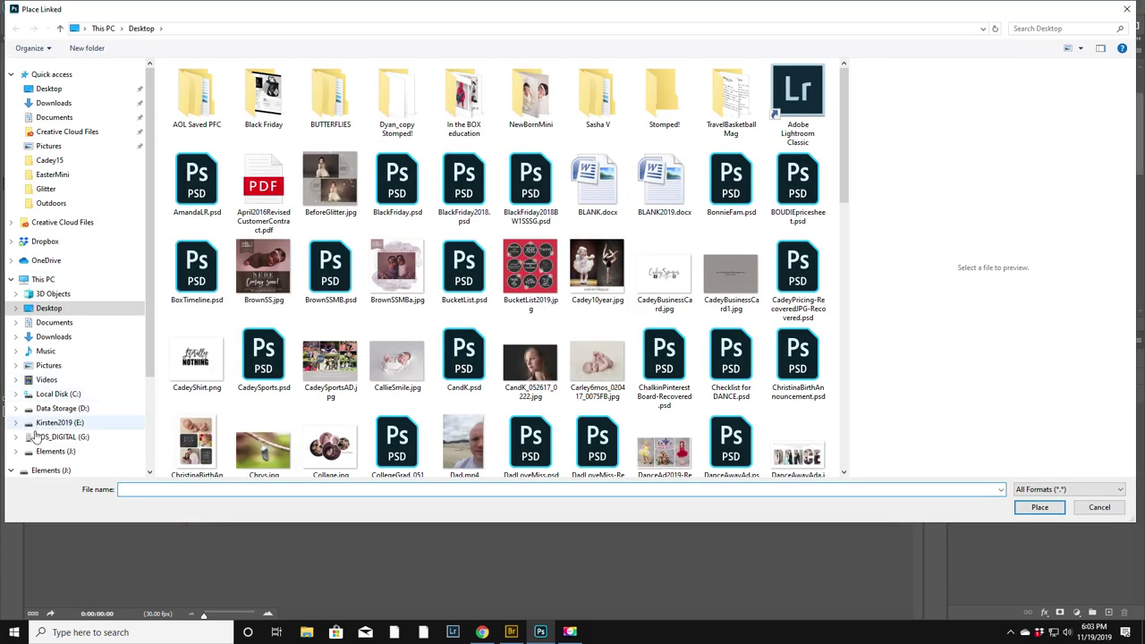
click(49, 424)
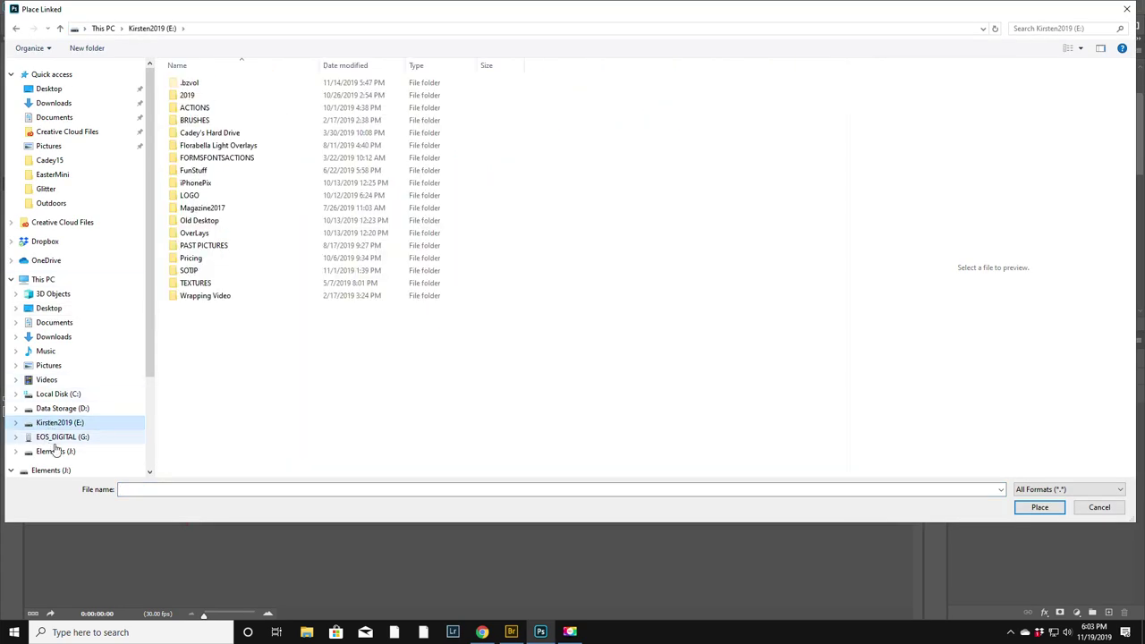
click(53, 451)
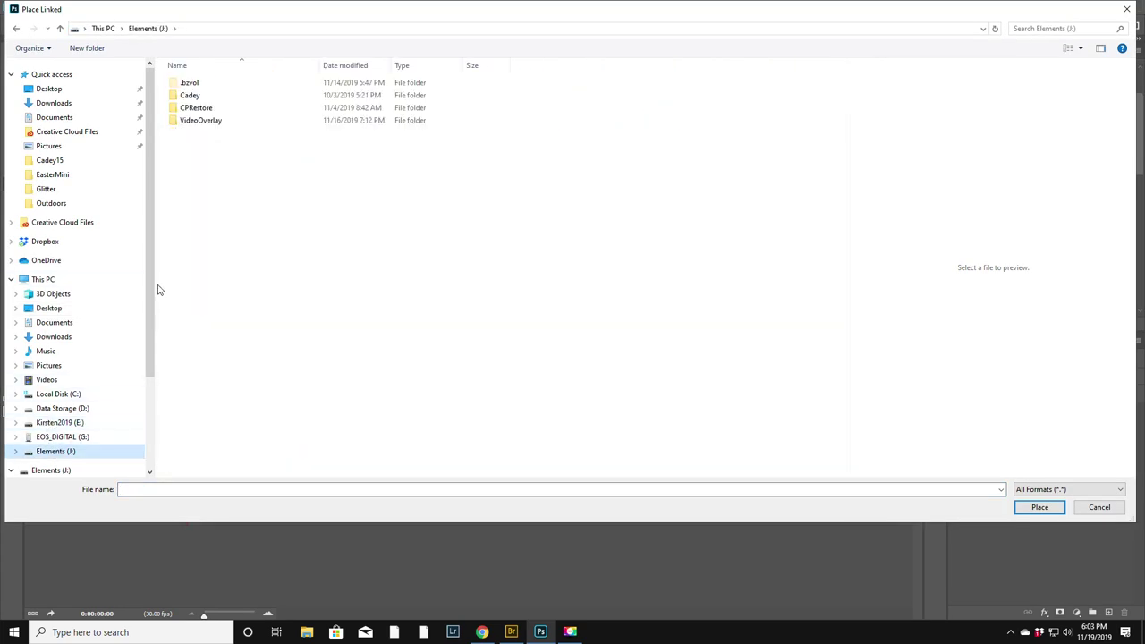
In the VideoOverlay folder, preview the clips and place 9685790_MotionElements_bokeh-gold-dust-2k-2k.mov.
double_click(206, 122)
click(399, 106)
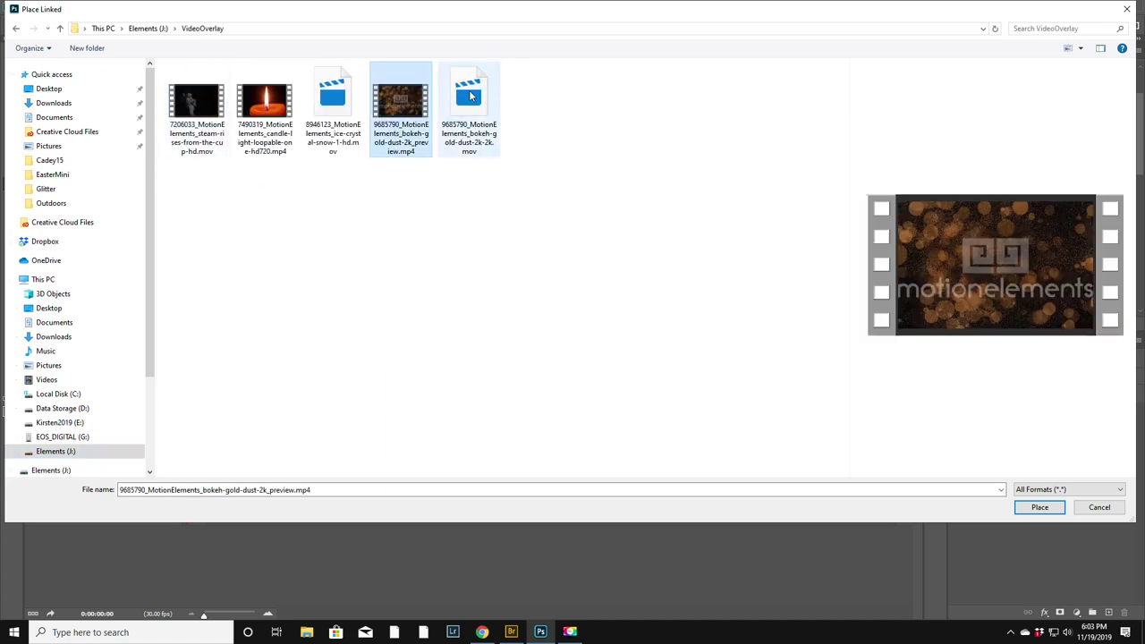
click(470, 96)
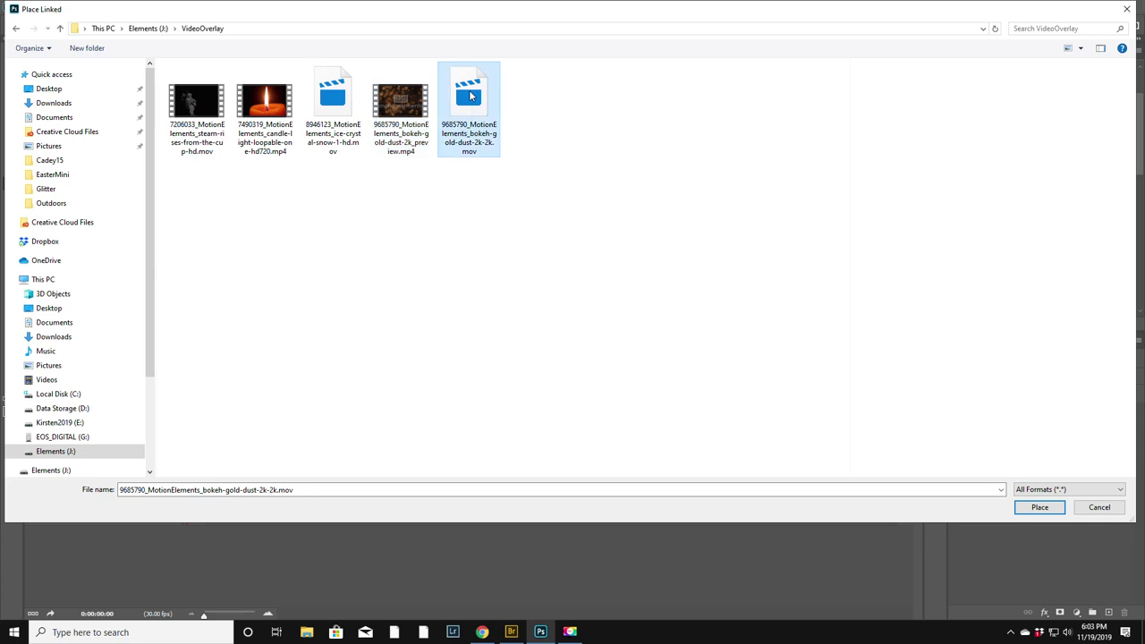
click(400, 106)
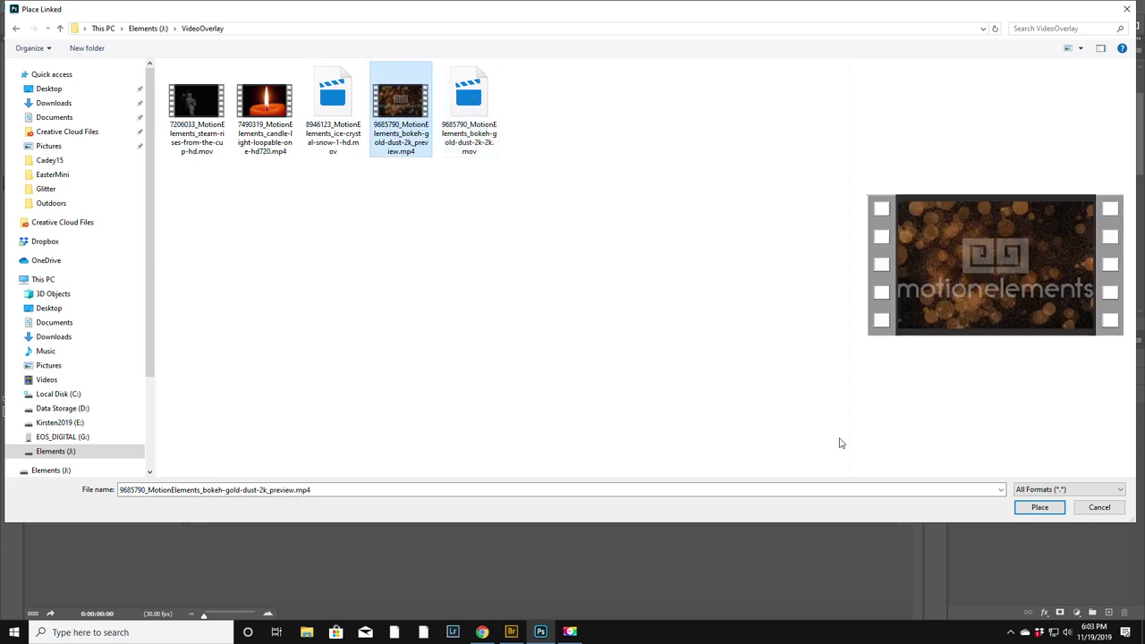
click(263, 102)
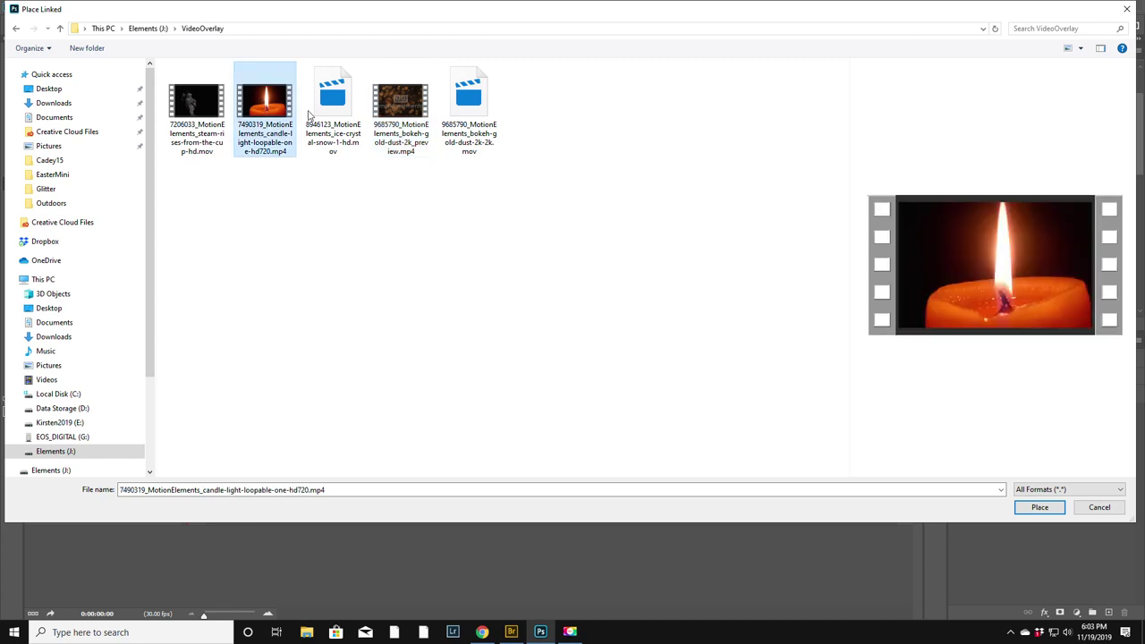
click(400, 106)
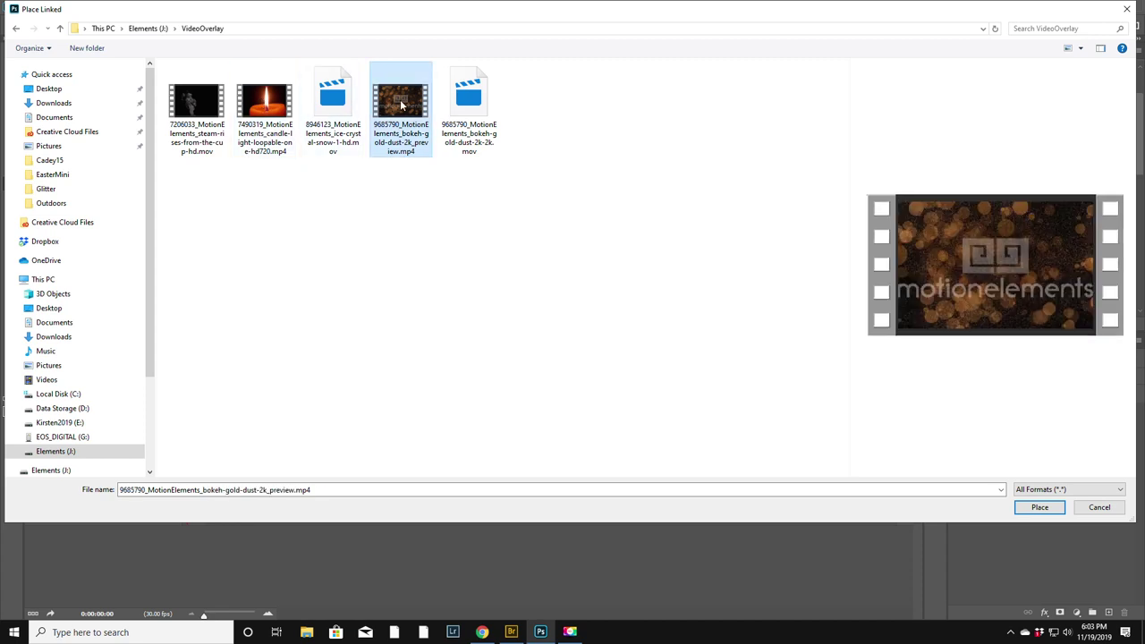
click(476, 104)
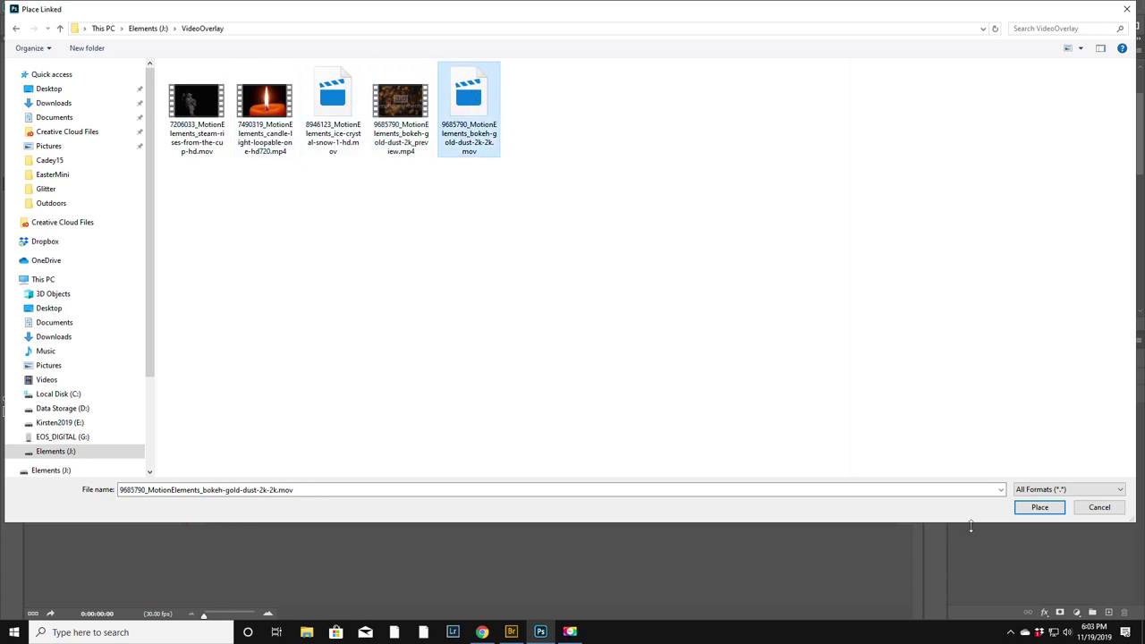
click(1037, 508)
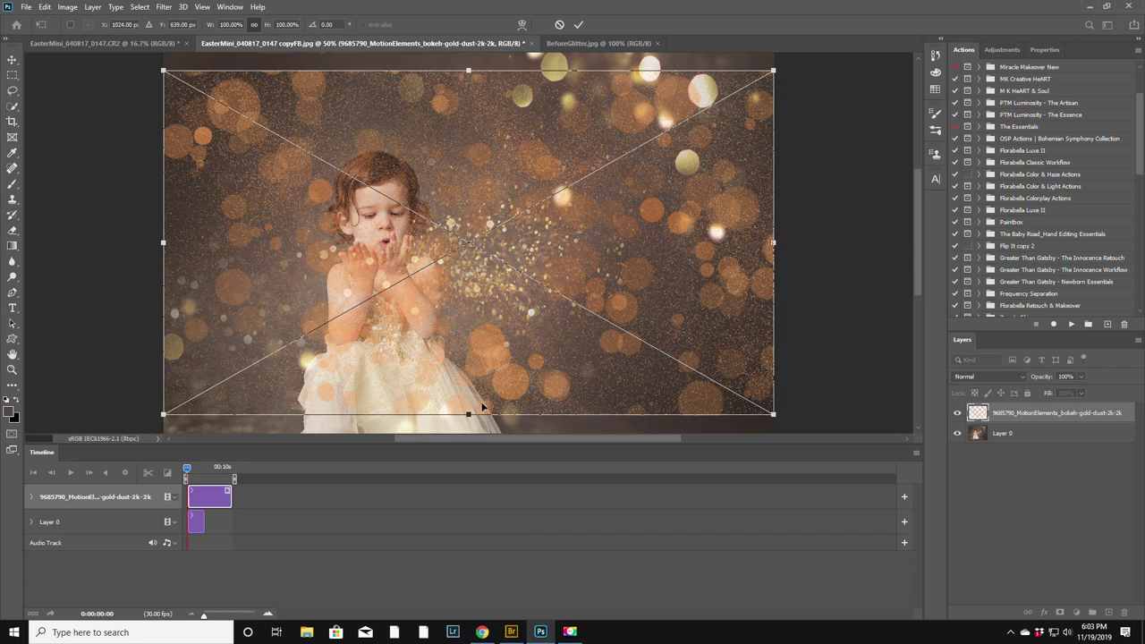
Stretch the bokeh layer vertically until it spans the photo from top to bottom, then commit.
drag(468, 412, 468, 435)
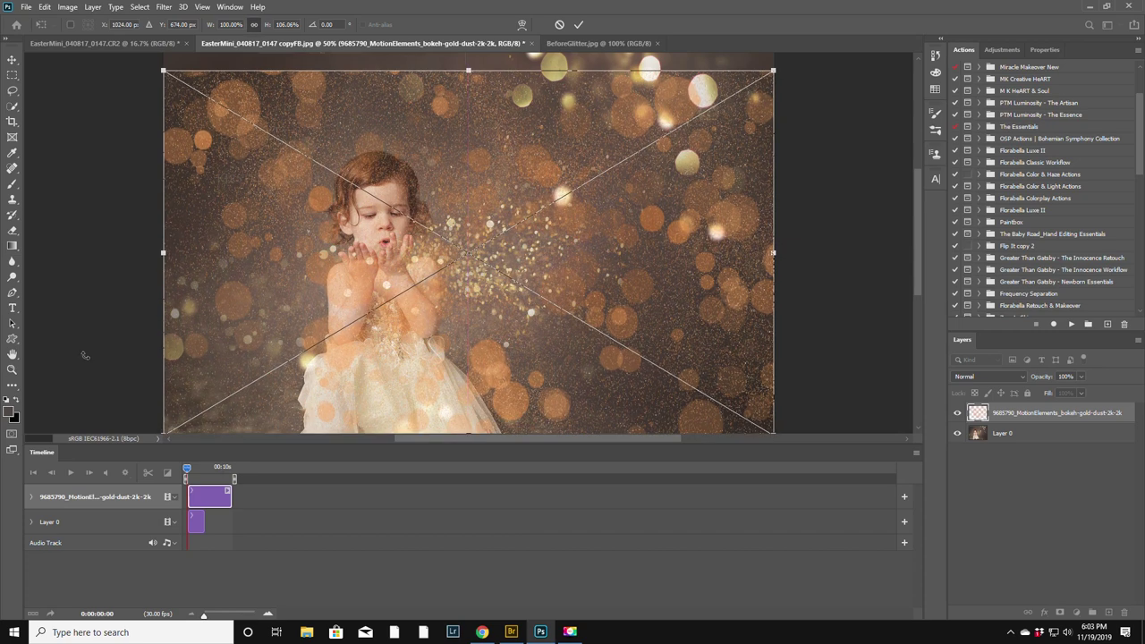
click(11, 368)
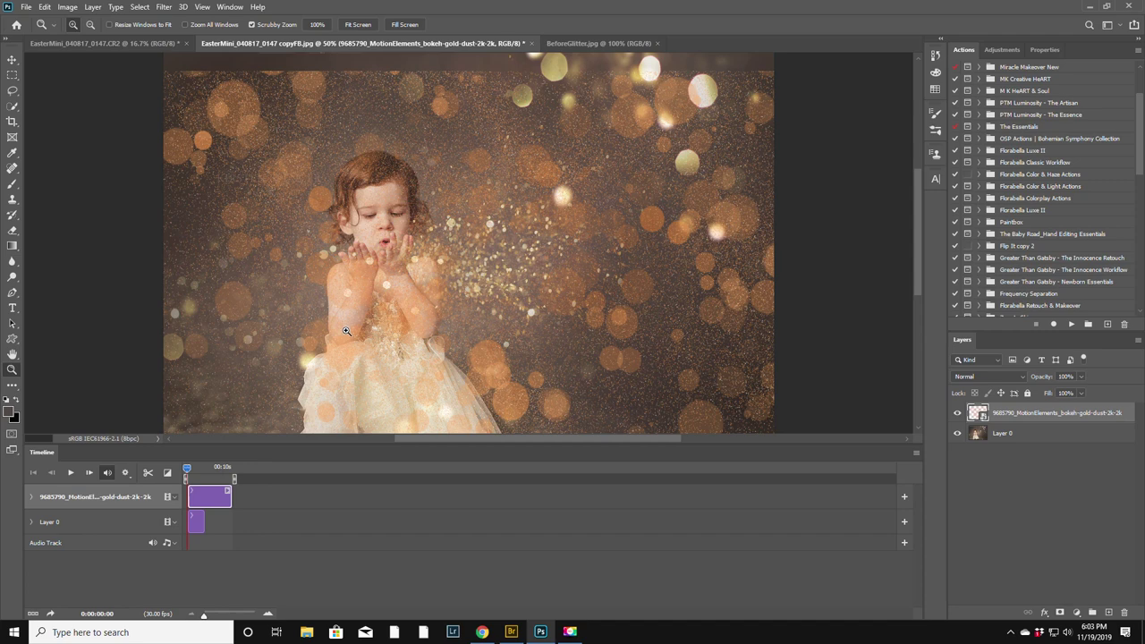
alt+click(380, 312)
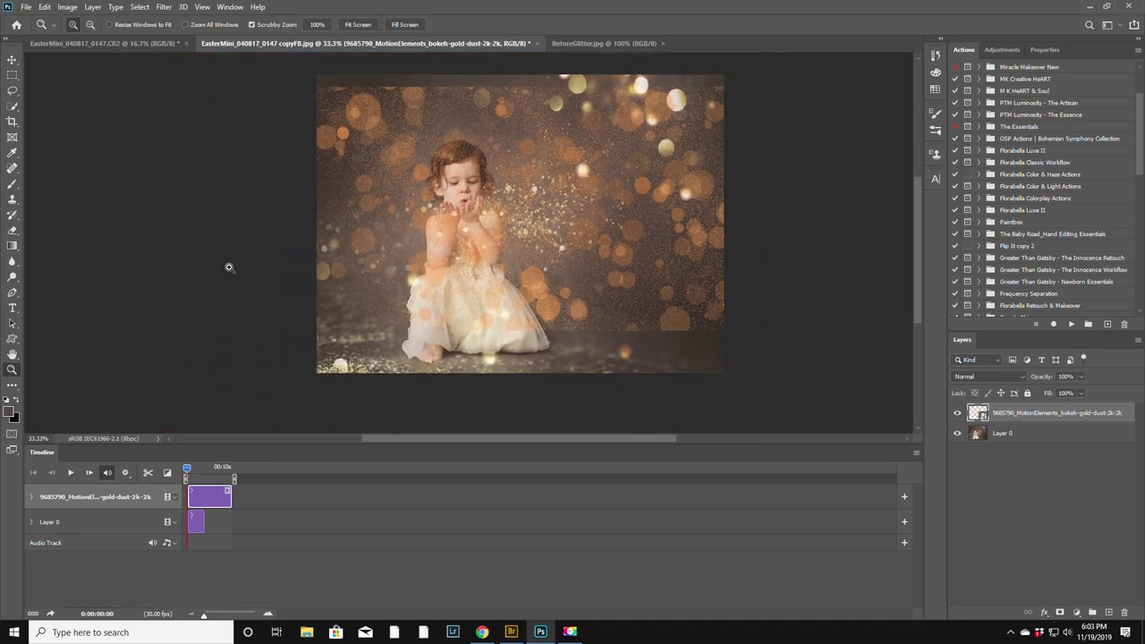
click(12, 59)
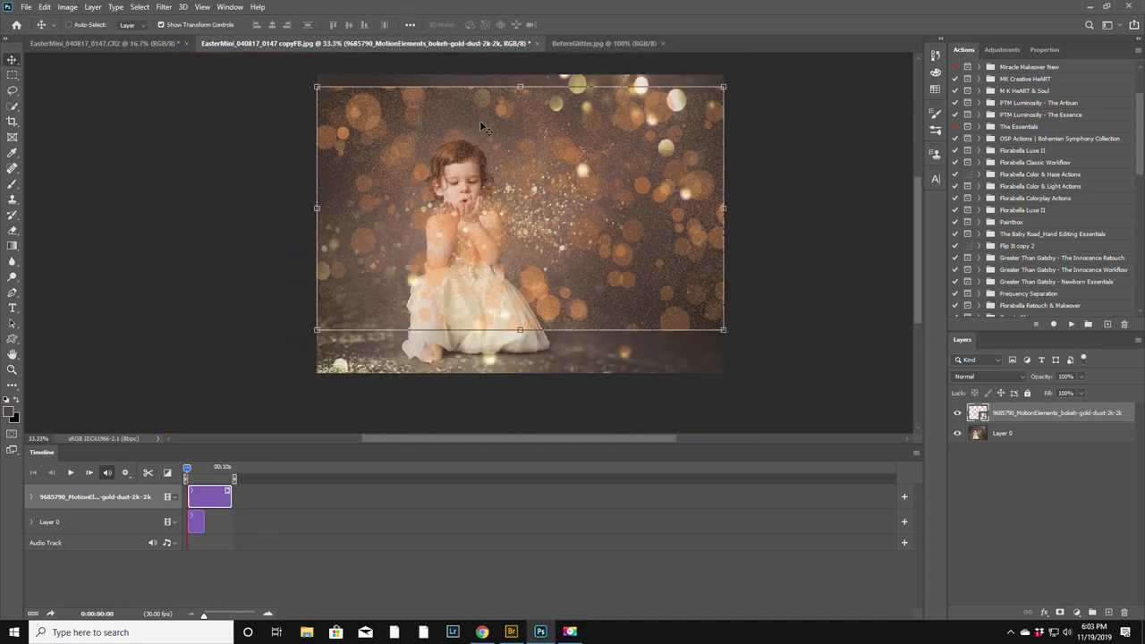
drag(519, 87, 520, 75)
drag(520, 331, 520, 372)
key(Return)
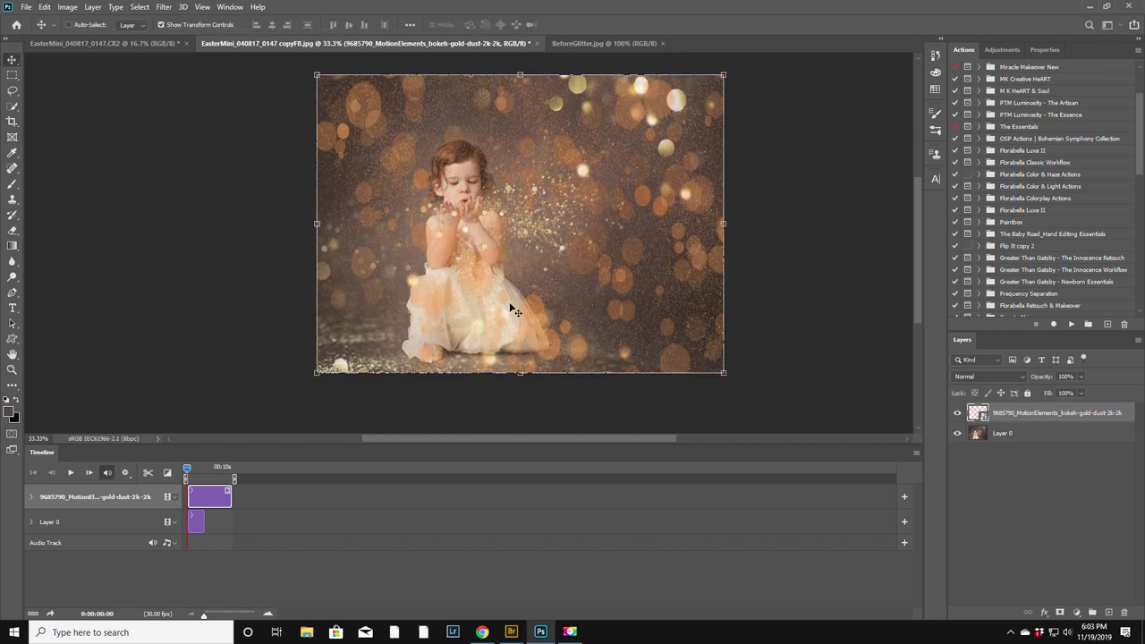
Mask the glitter off the girl's face and hands, and extend Layer 0's clip to the video's length.
click(1060, 612)
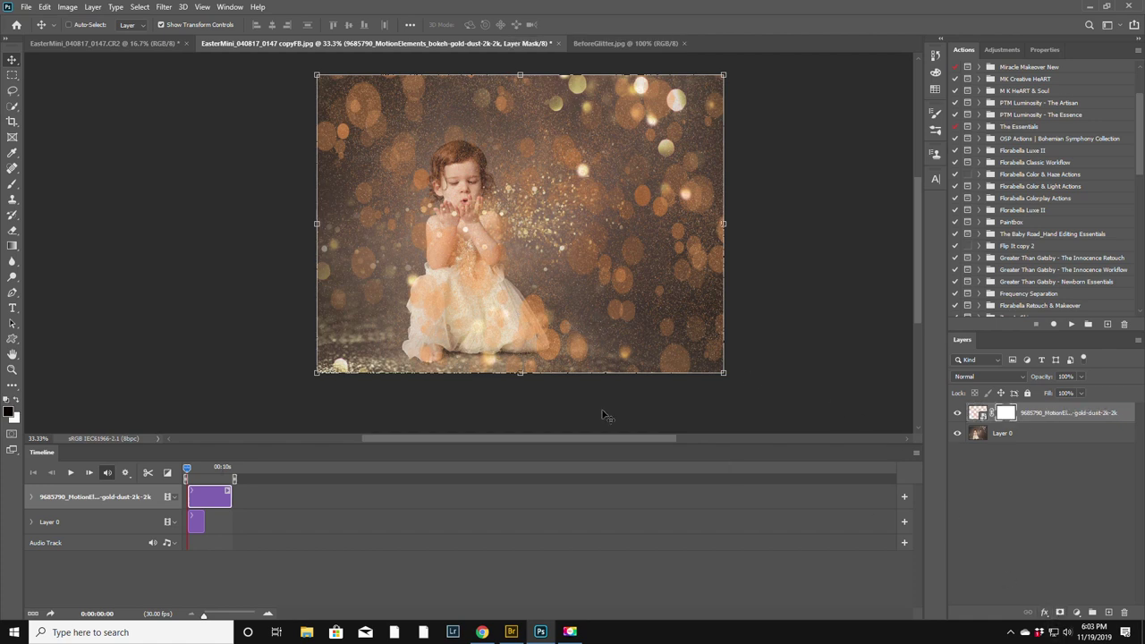
click(12, 183)
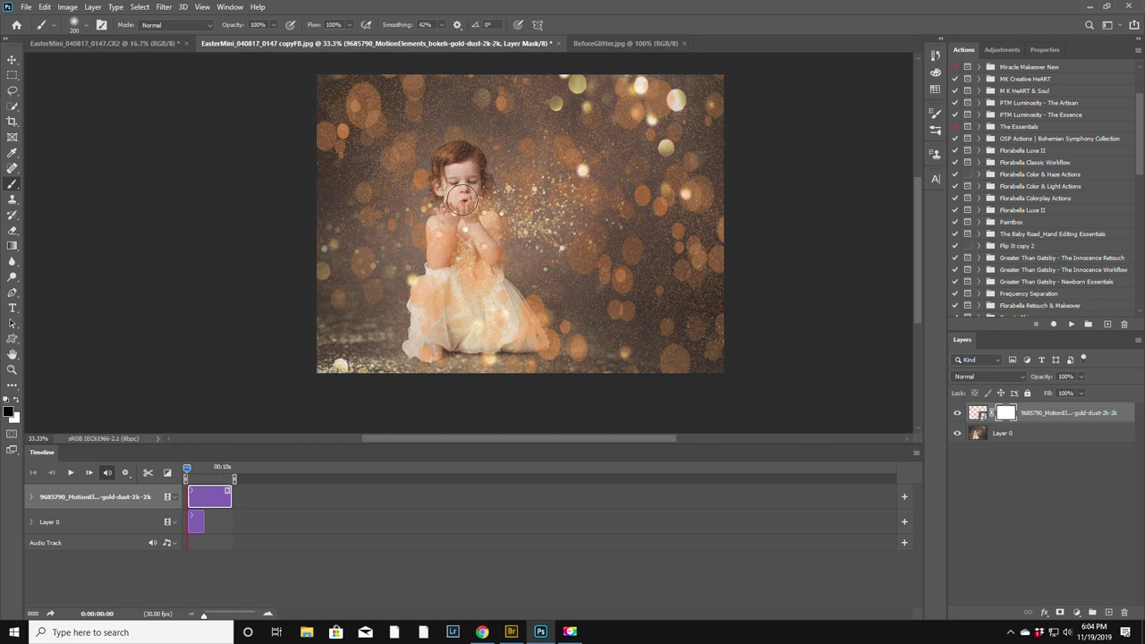
mouse_move(462, 198)
mouse_down()
mouse_move(450, 235)
mouse_move(465, 235)
mouse_up()
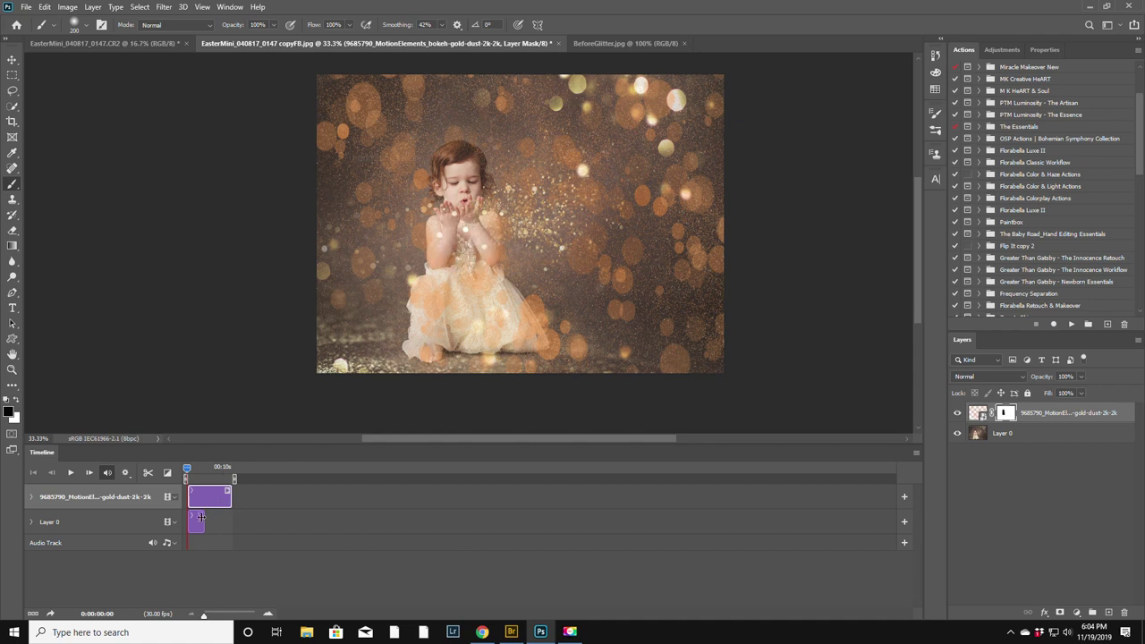
drag(205, 524, 229, 524)
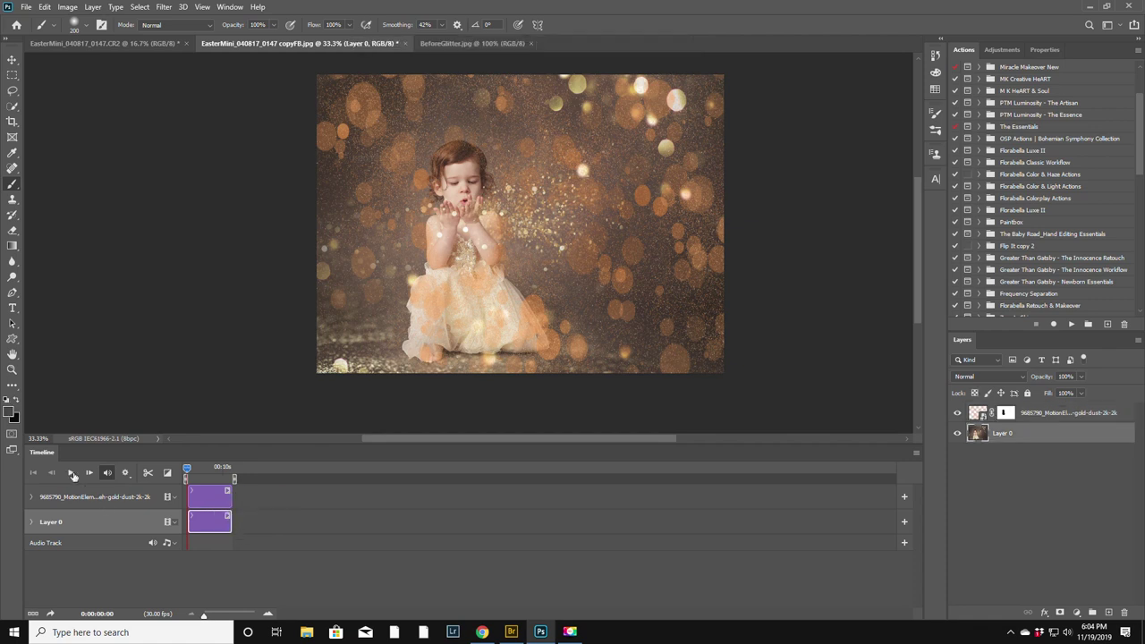
click(70, 474)
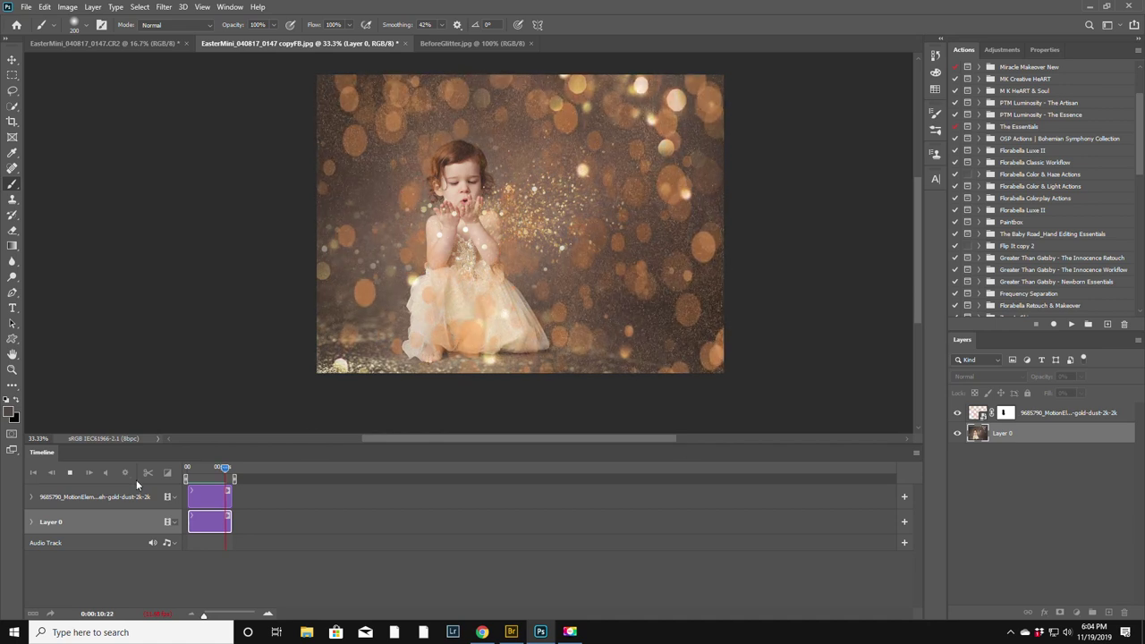
Stop playback and add a Color Balance adjustment layer clipped to the bokeh video layer.
click(71, 474)
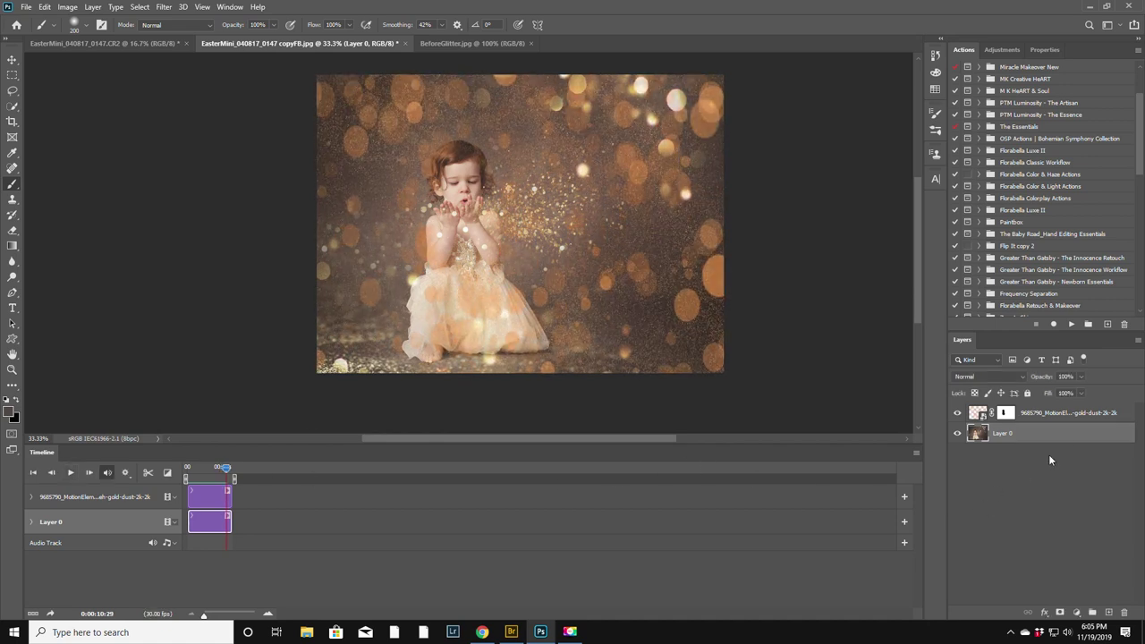
click(1042, 415)
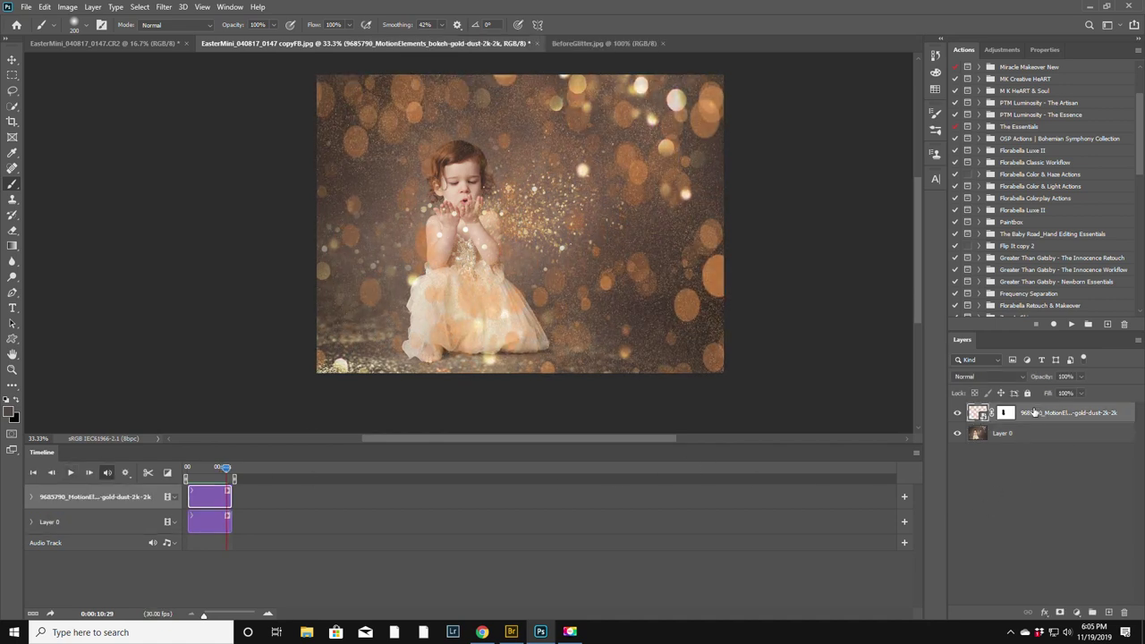
click(1001, 49)
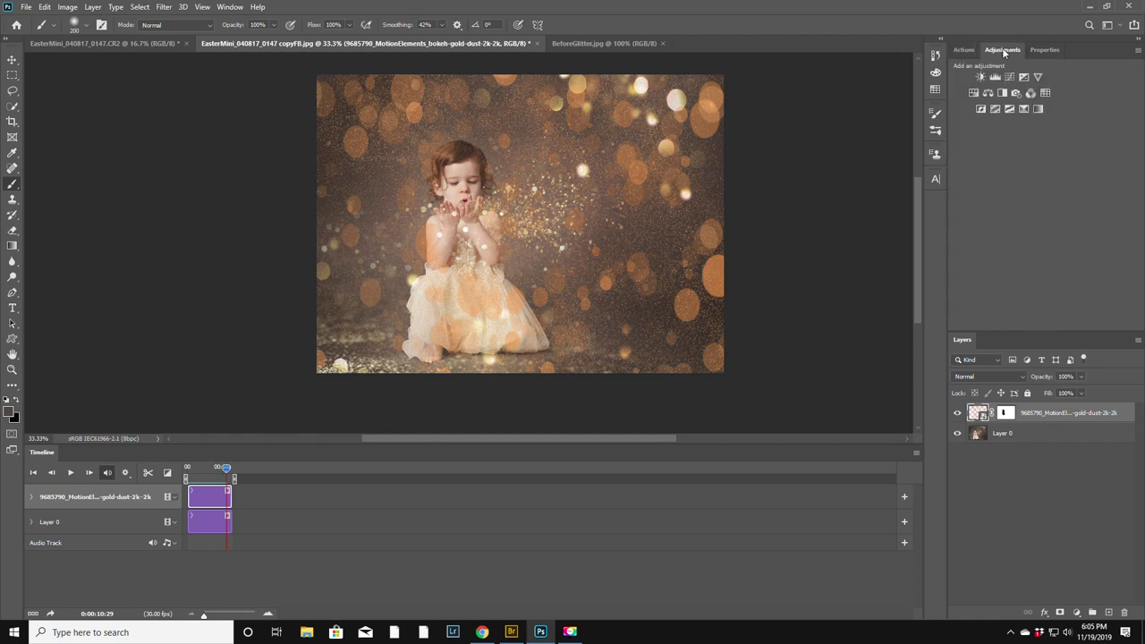
click(987, 91)
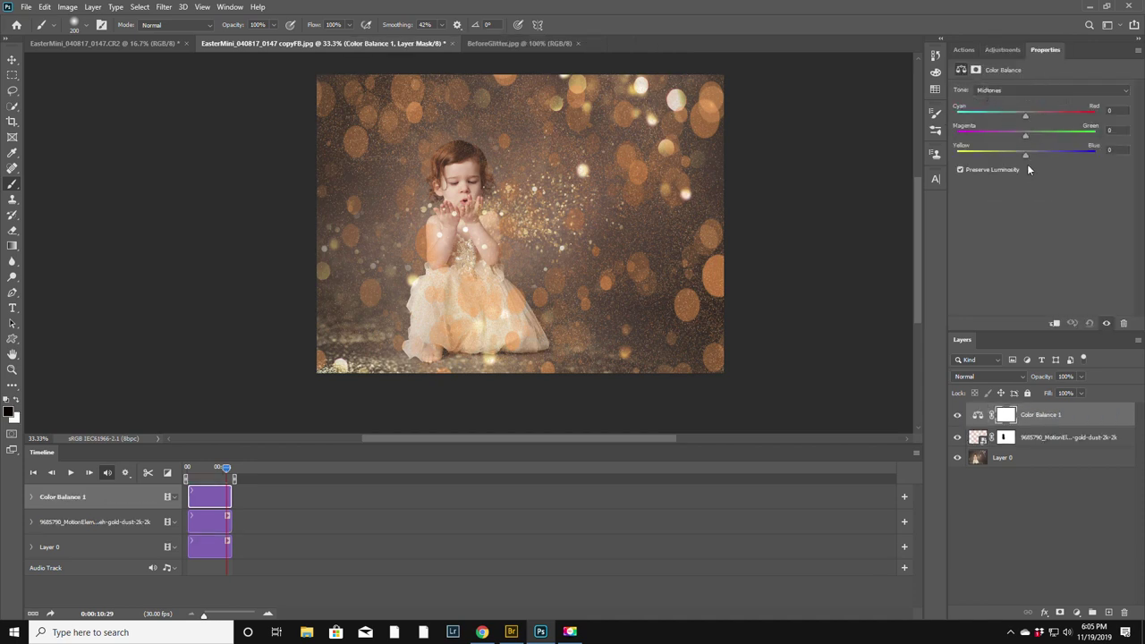
right_click(1080, 417)
click(970, 344)
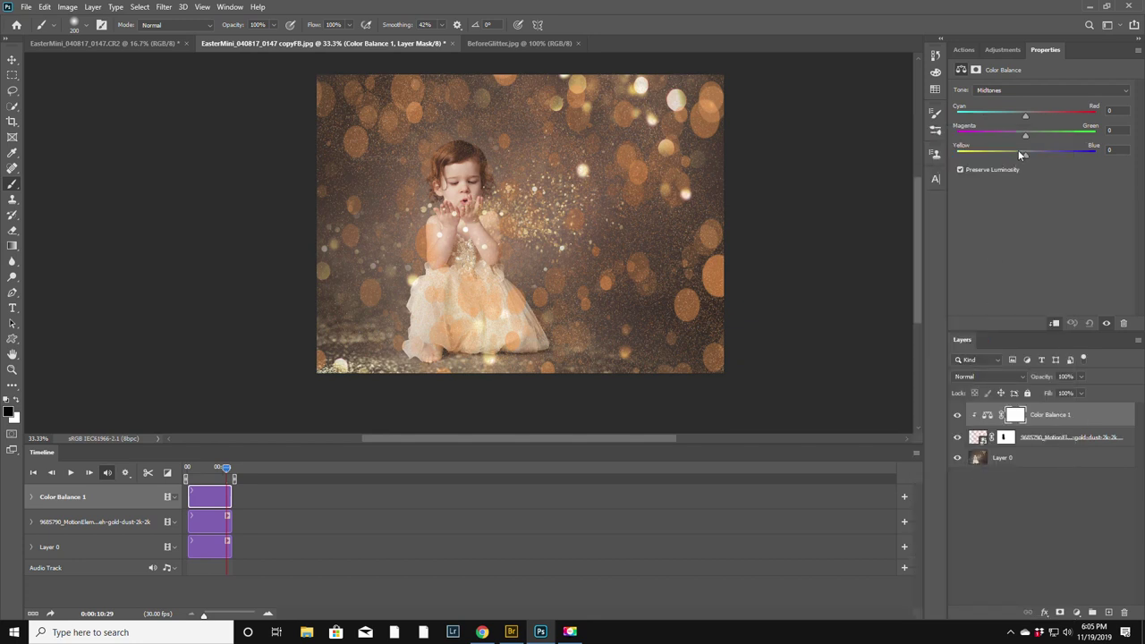
Set Color Balance Midtones Yellow-Blue to -19 and Shadows Cyan-Red to -57.
drag(1025, 154, 956, 154)
drag(880, 170, 1012, 191)
drag(1013, 195, 1011, 196)
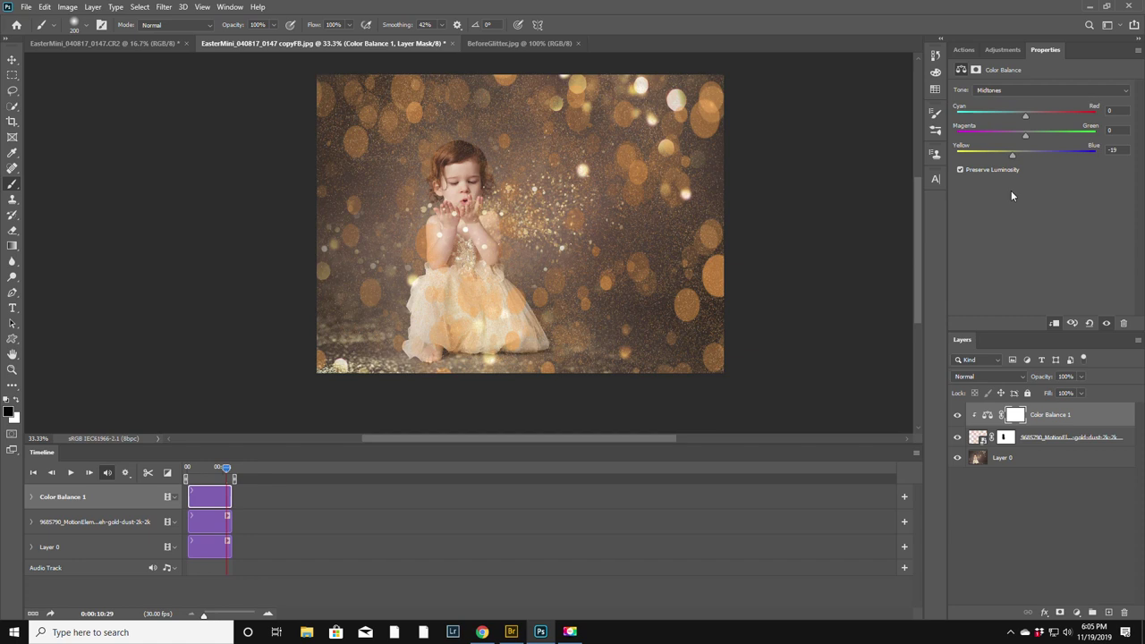
click(1000, 90)
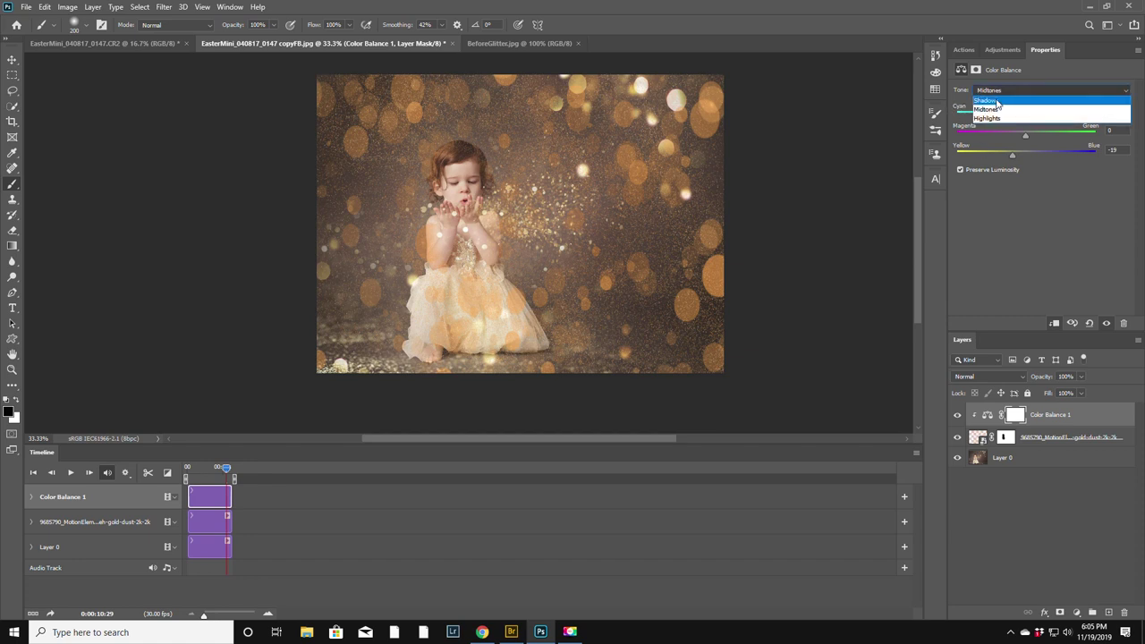
click(998, 104)
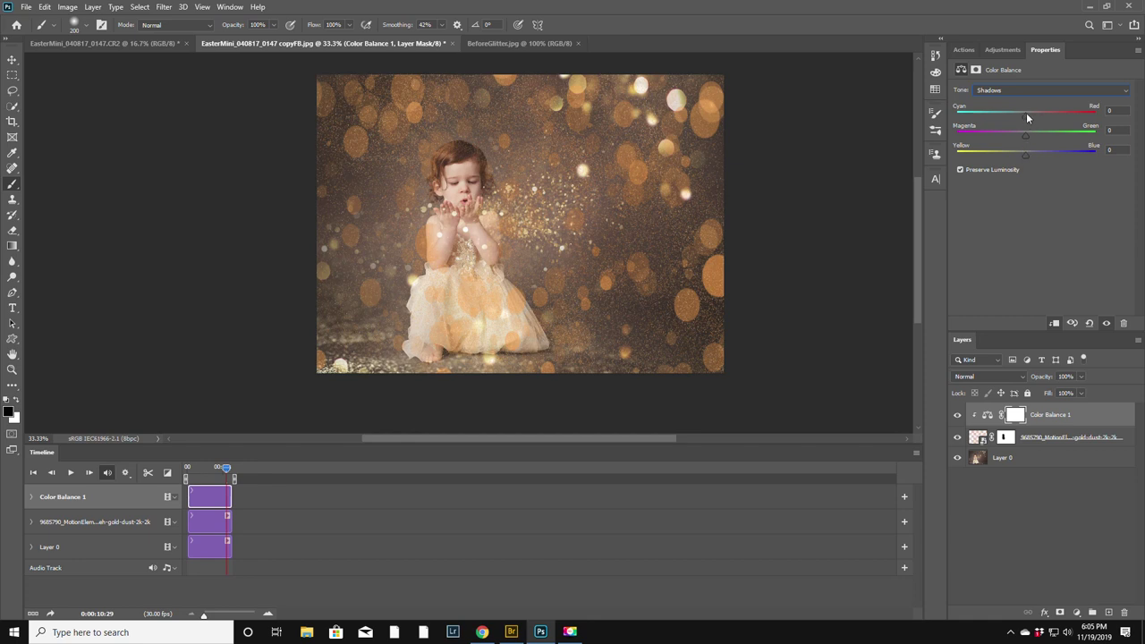
drag(1024, 114, 1004, 141)
click(999, 51)
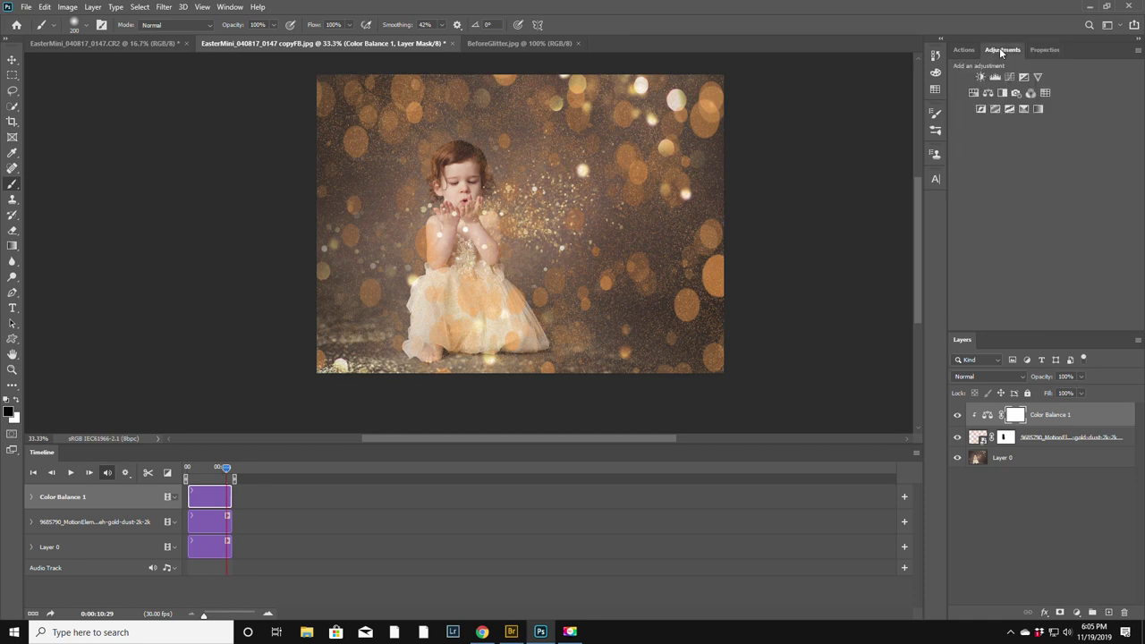
Add a clipped Hue/Saturation layer with Lightness +33 and Saturation -14, then play the preview.
click(973, 93)
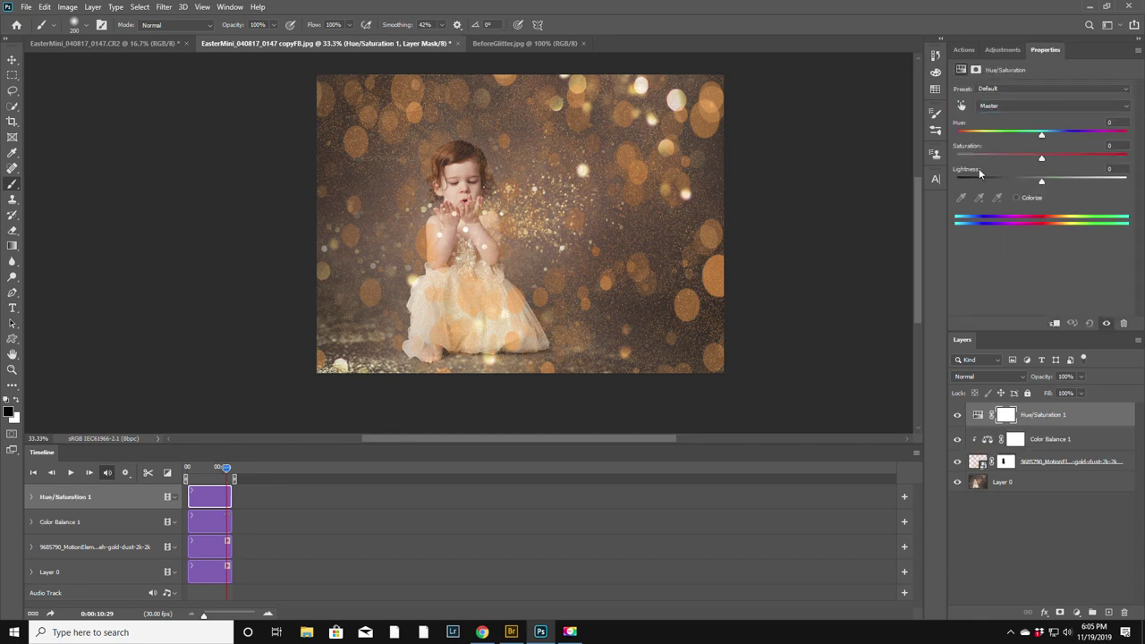
right_click(1064, 415)
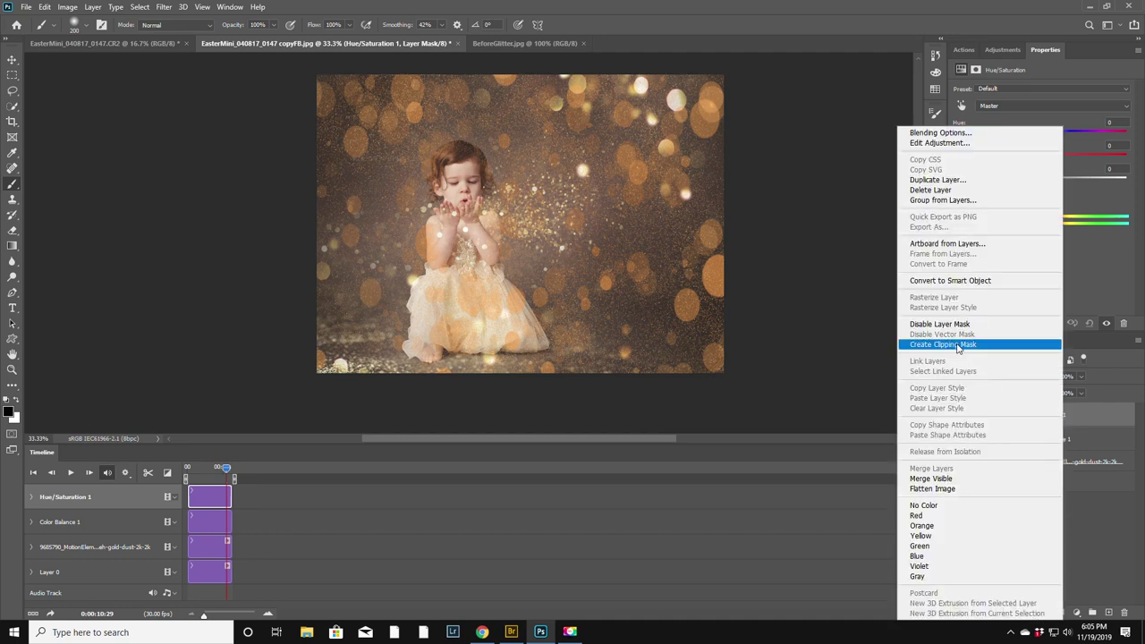
click(956, 343)
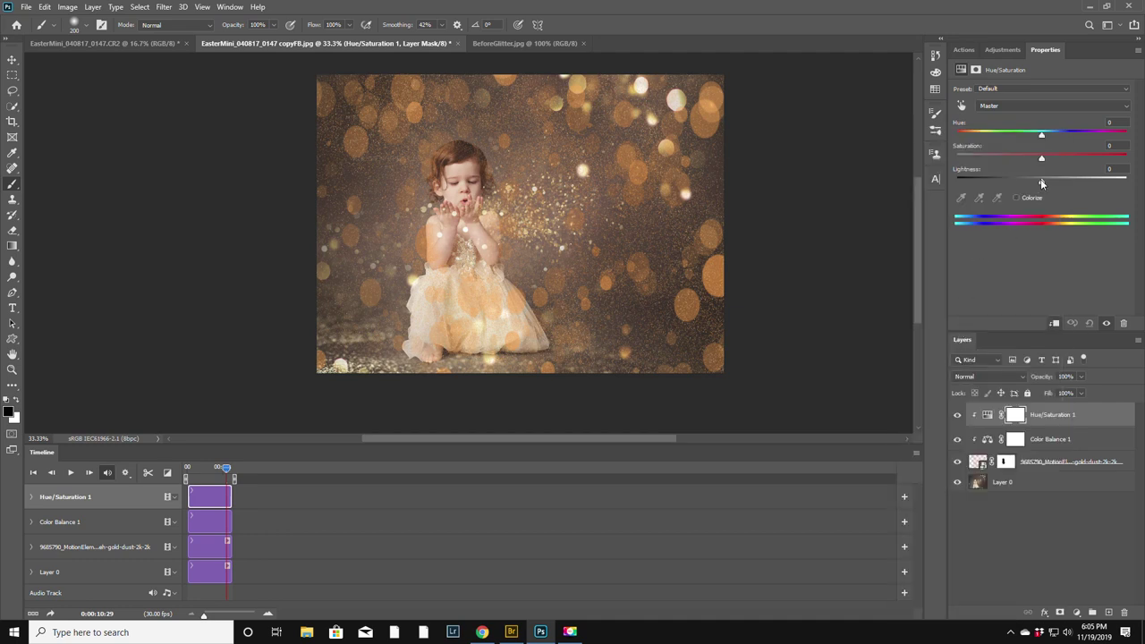
drag(1041, 183, 1070, 183)
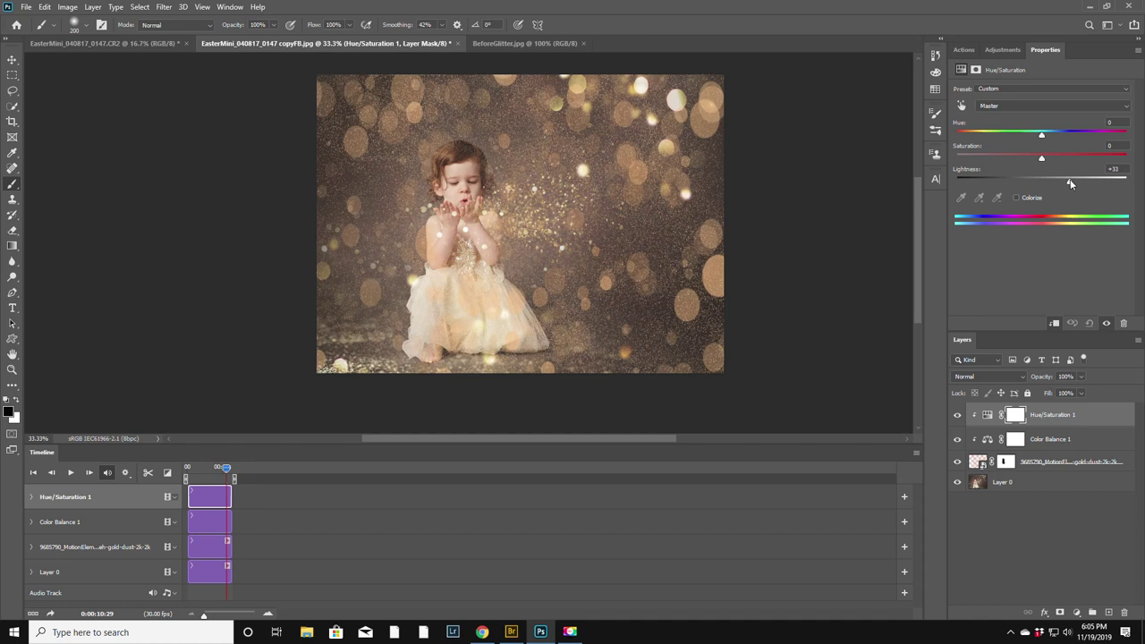
mouse_move(1042, 157)
mouse_down()
mouse_move(1008, 161)
mouse_move(1030, 162)
mouse_up()
click(71, 473)
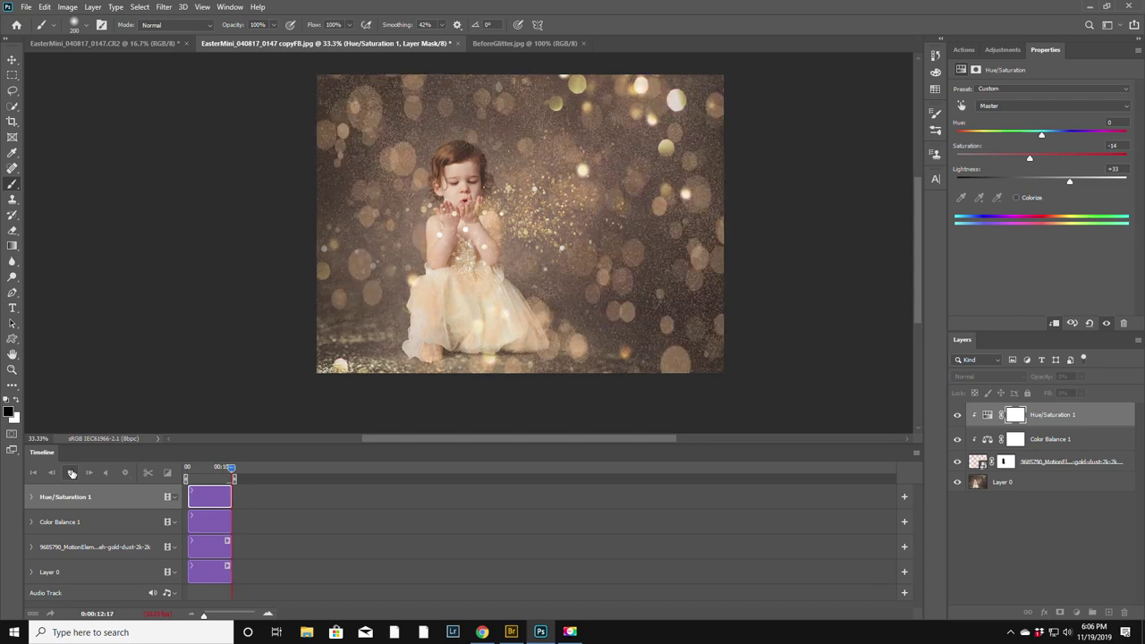
click(71, 474)
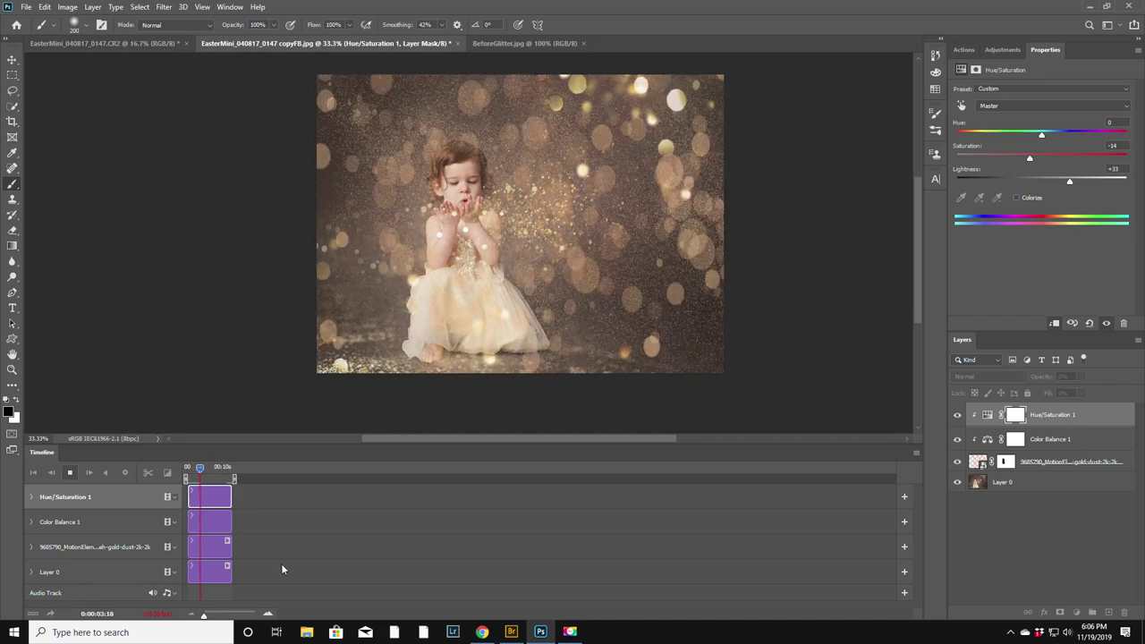
click(1138, 341)
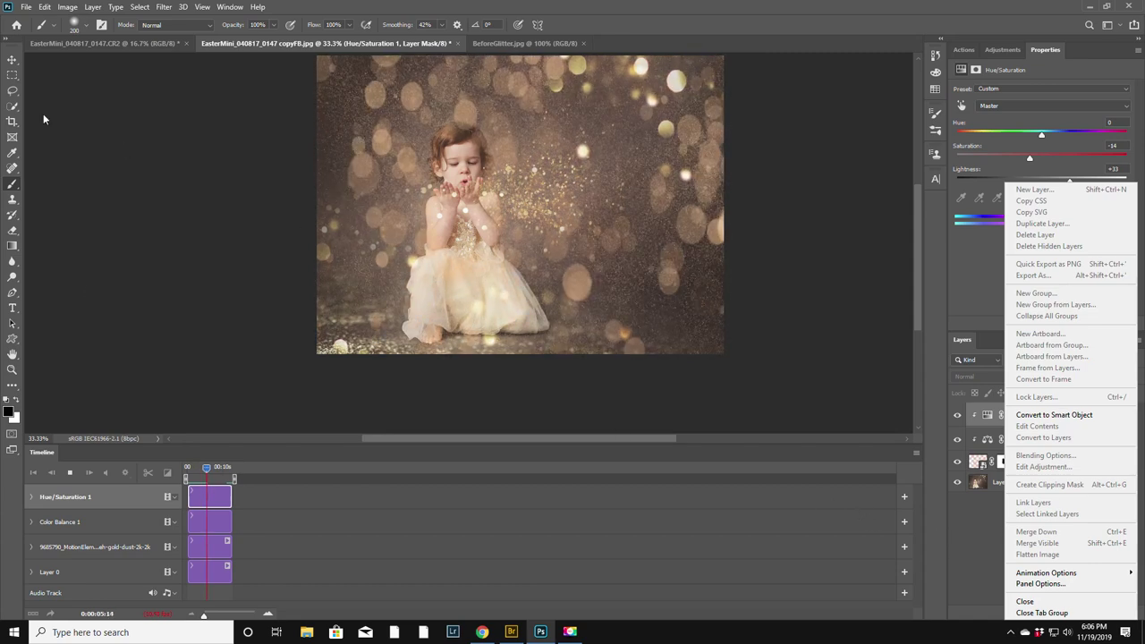
click(70, 472)
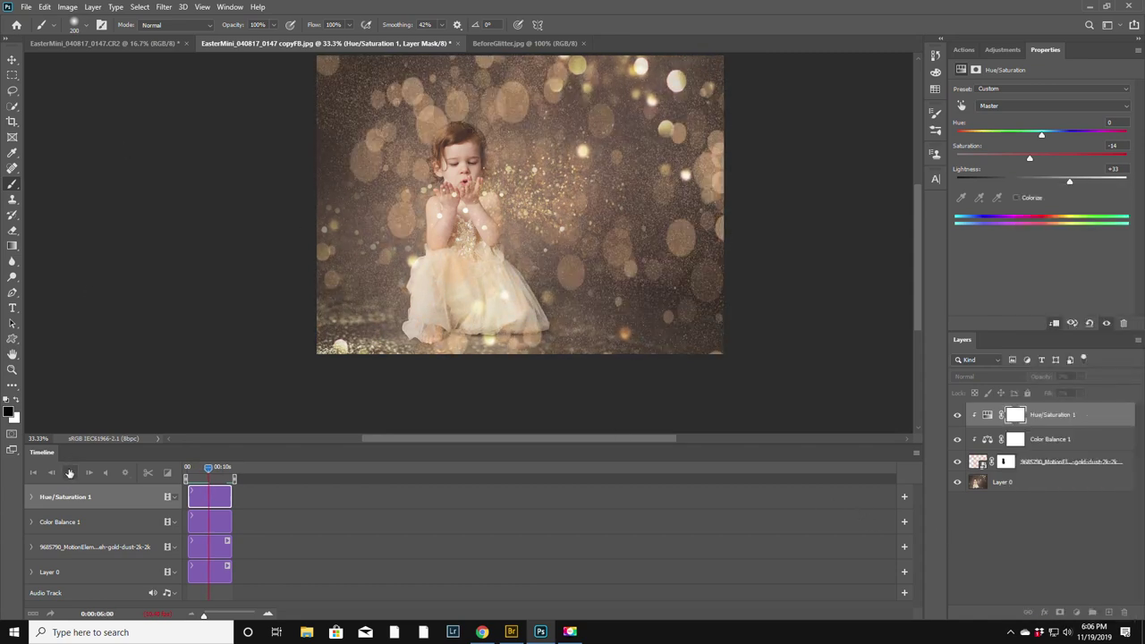
Open the Render Video dialog from File > Export.
click(26, 7)
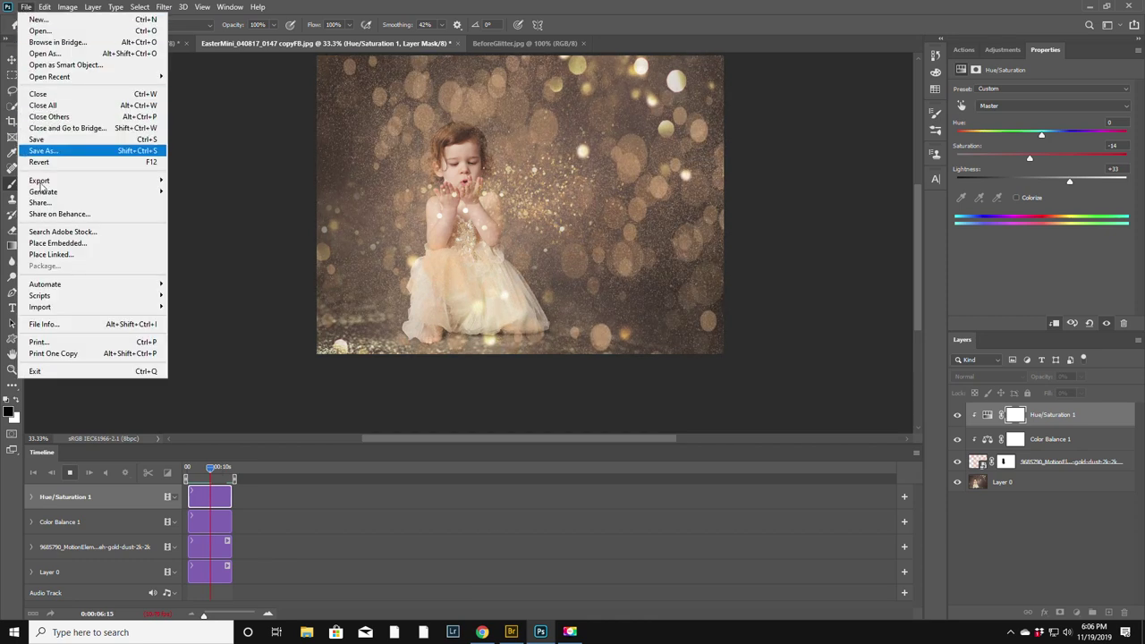
mouse_move(102, 287)
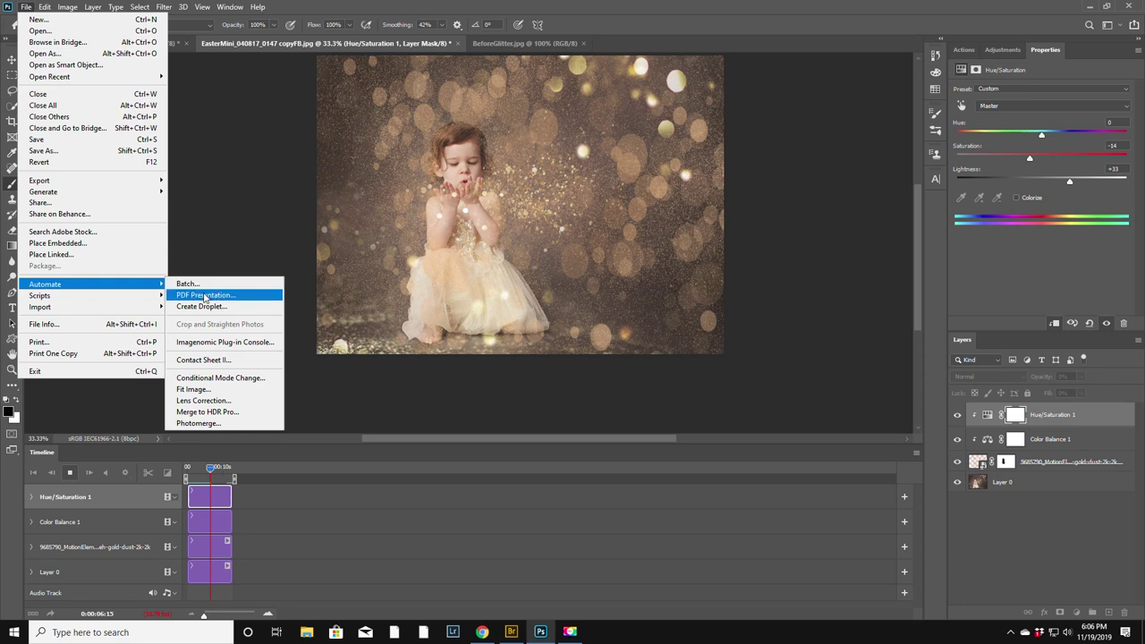
mouse_move(87, 183)
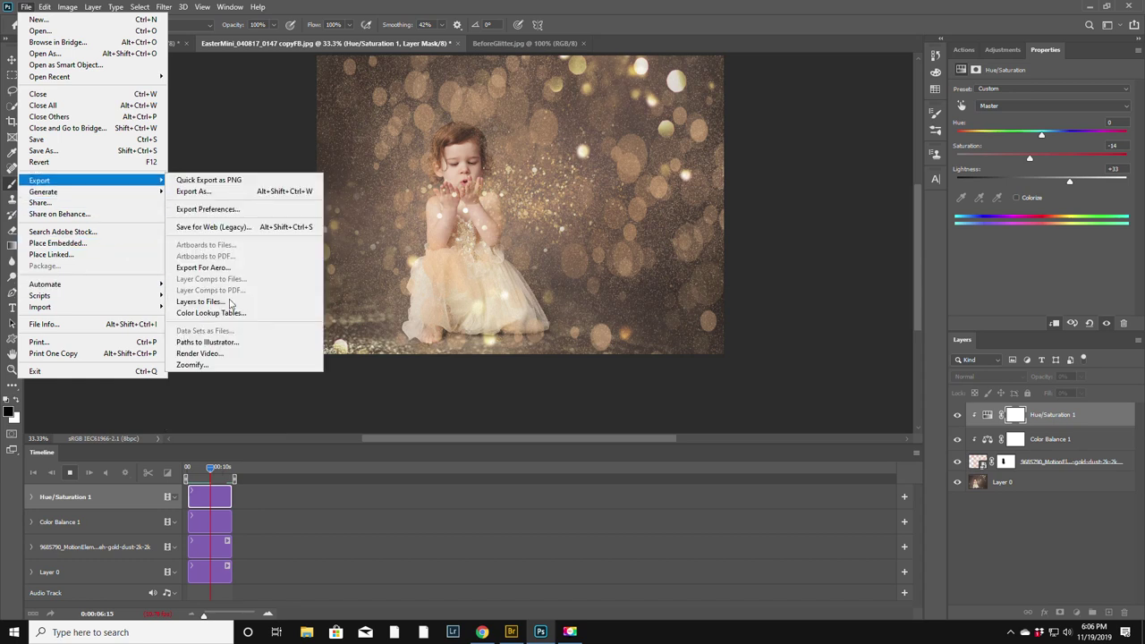
click(245, 356)
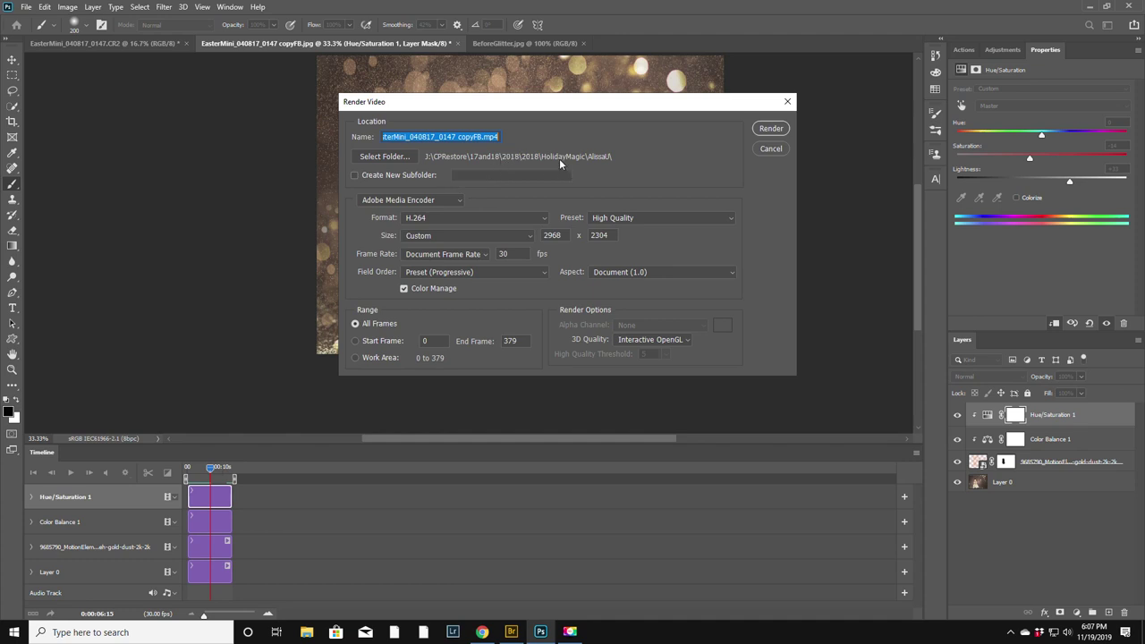
Set the render destination folder to the Desktop and start rendering the MP4.
click(393, 157)
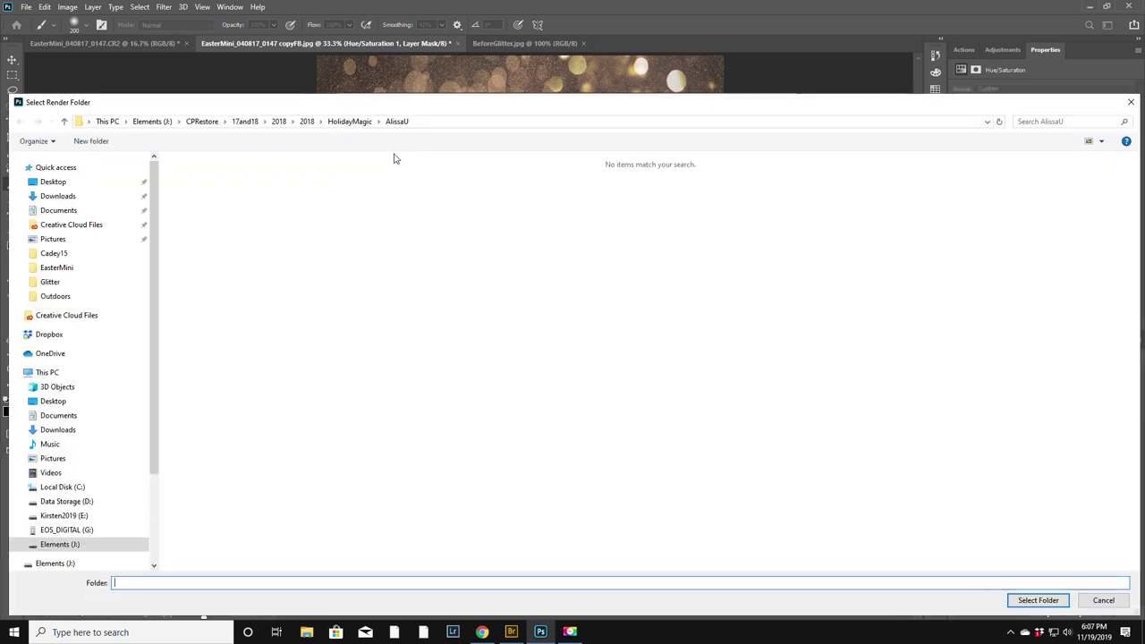
click(63, 182)
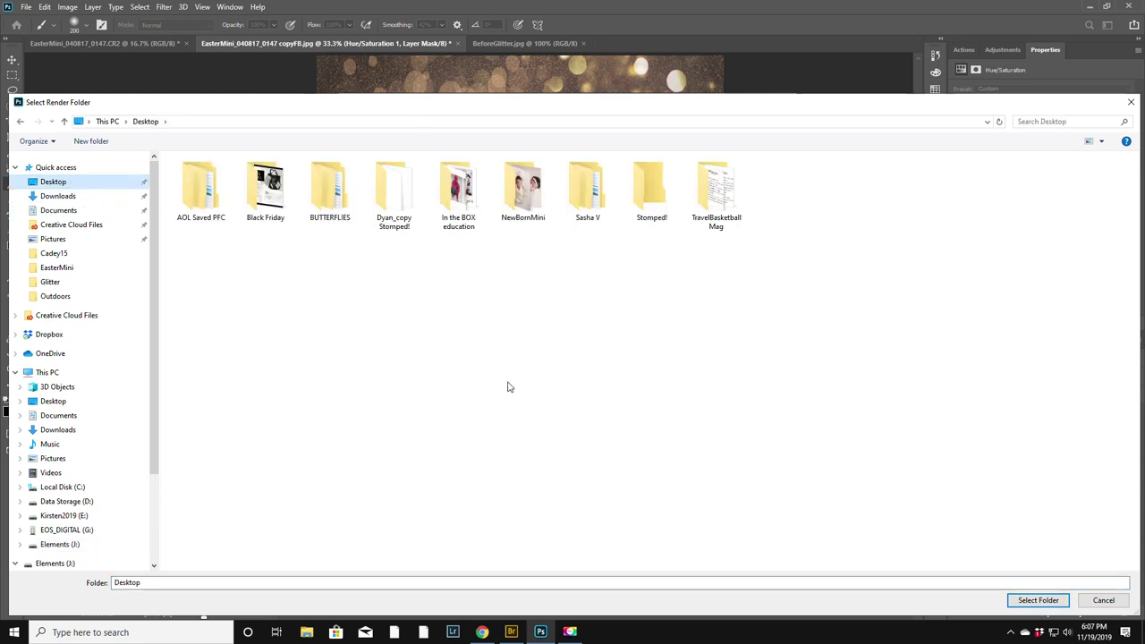
click(1042, 602)
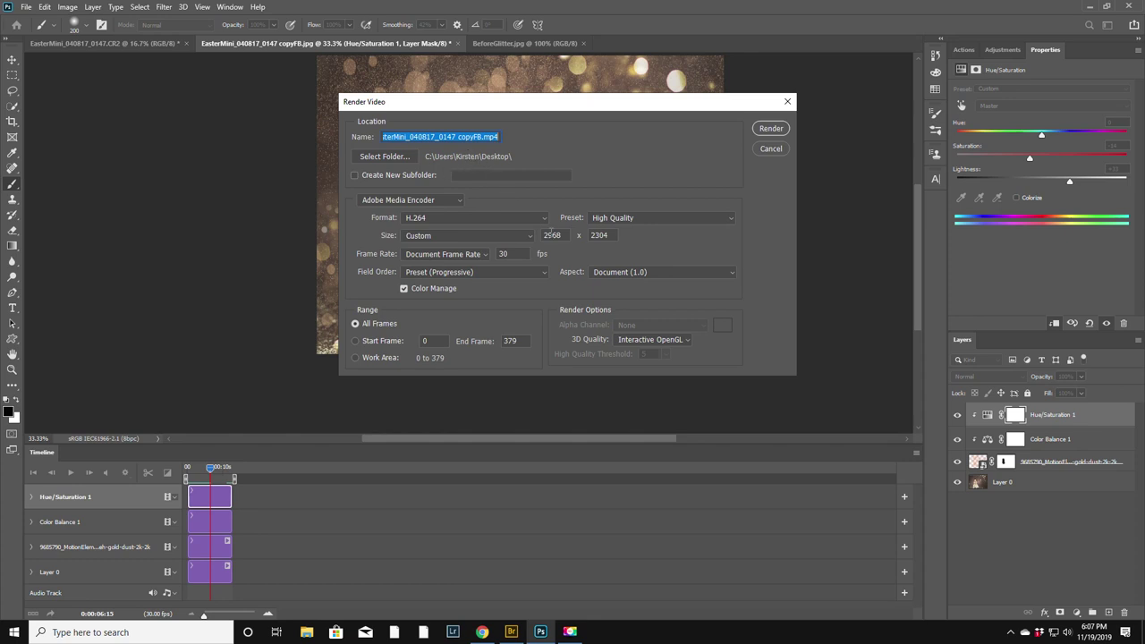
click(769, 129)
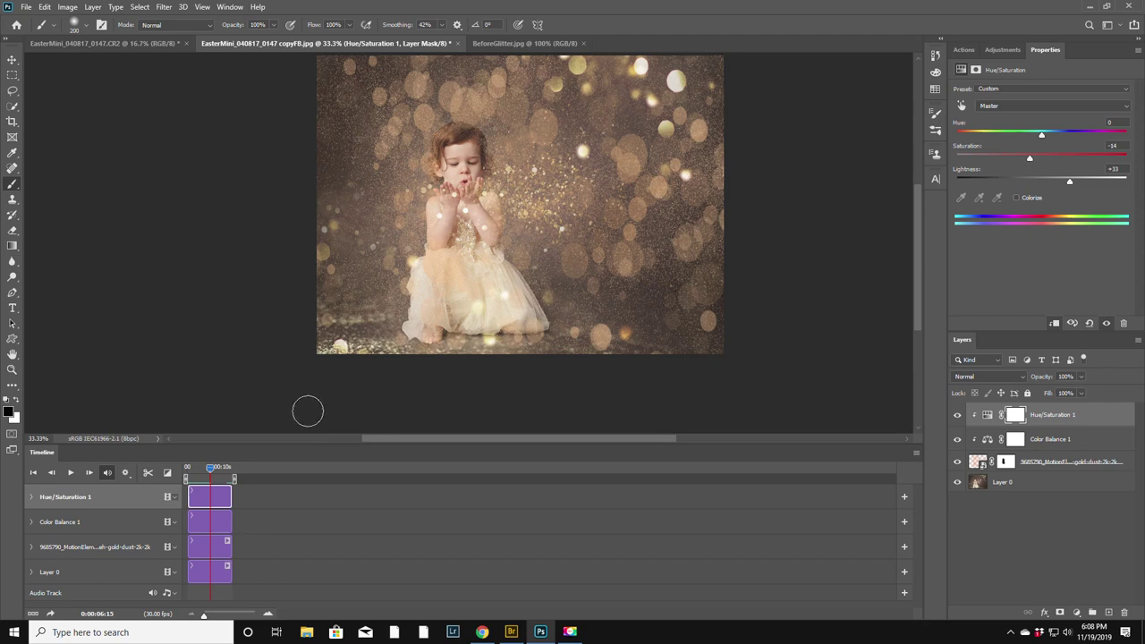
Search the Desktop in File Explorer for 'eas' and play EasterMini_040817_0147 copyFB.mp4.
click(306, 633)
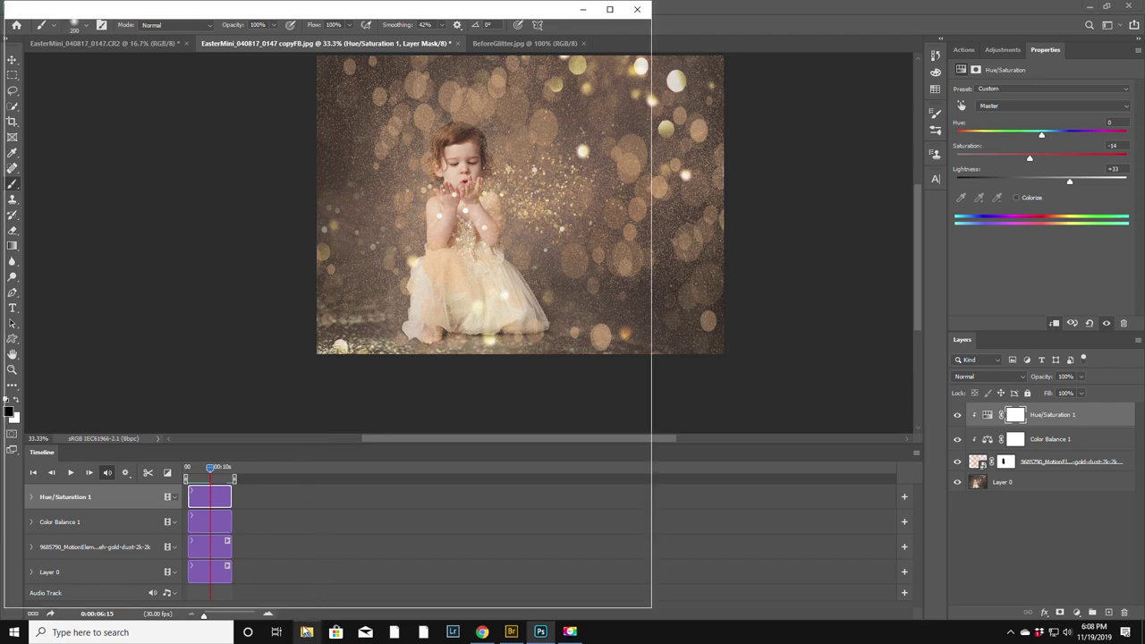
click(49, 140)
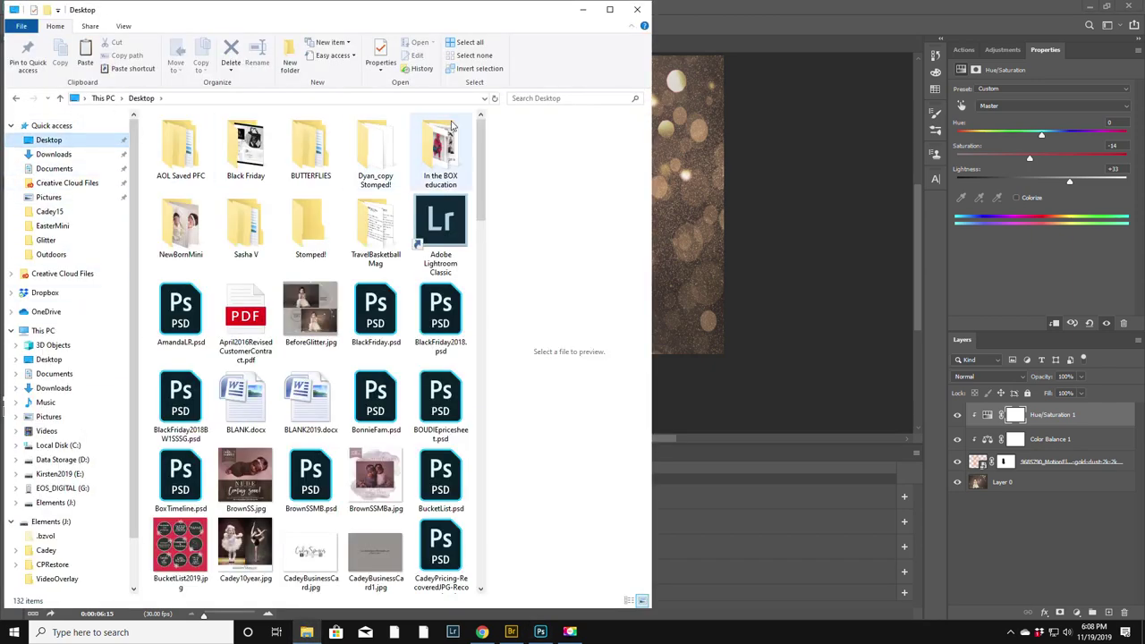
click(546, 98)
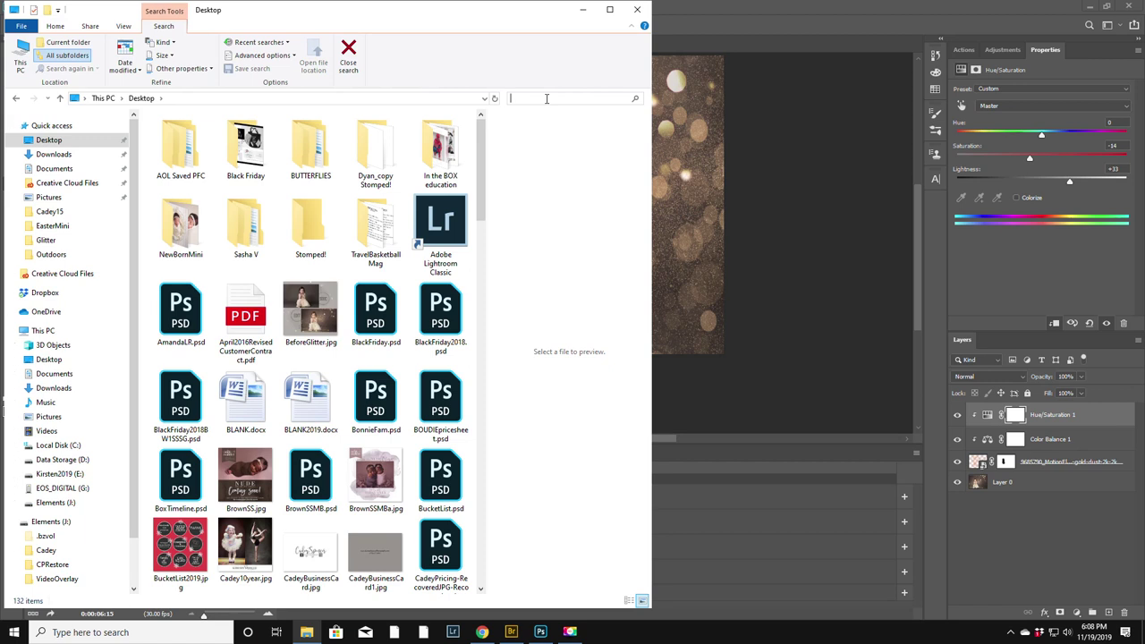
text(eas)
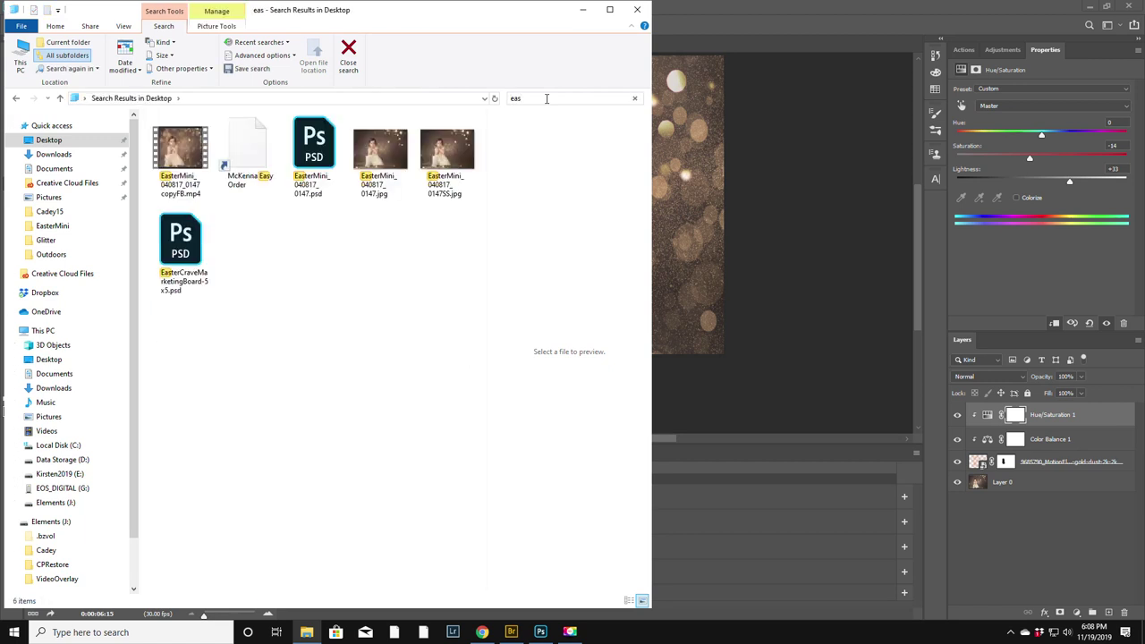
double_click(180, 145)
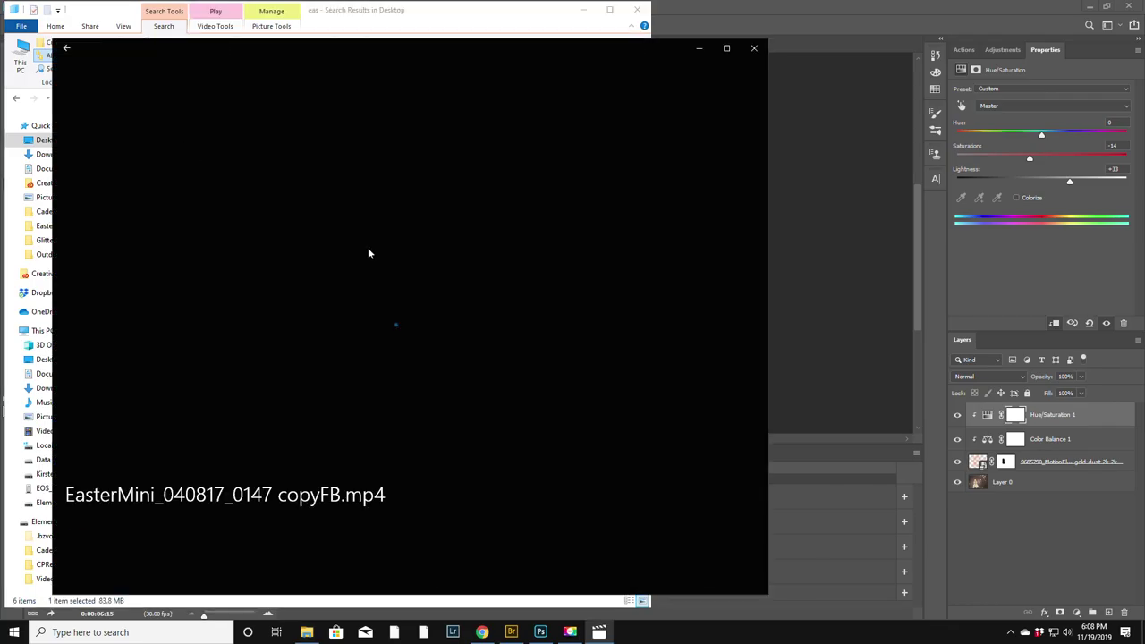